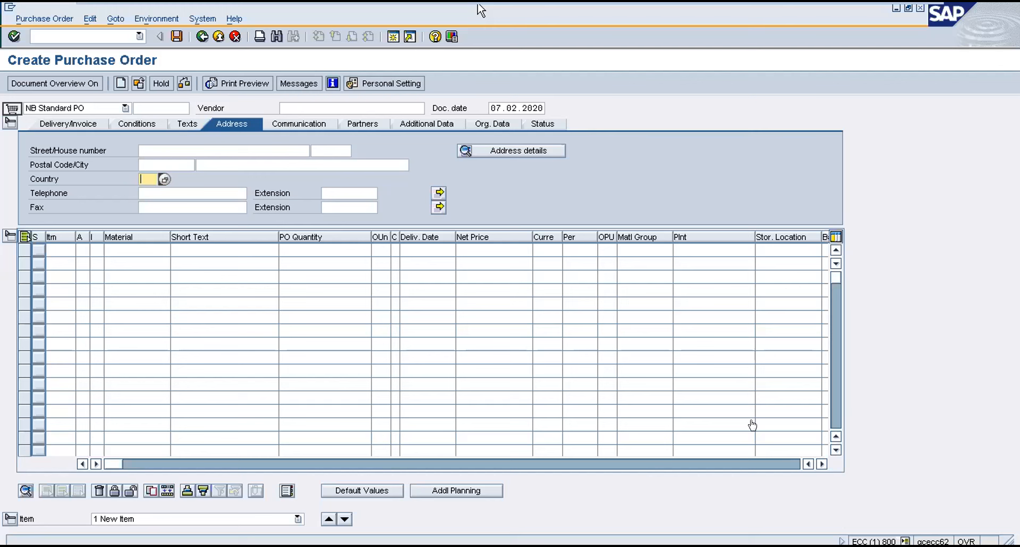
Start the MM01 transaction to create a new material.
{"action": "left_click", "coordinate": [54, 37]}
{"action": "type", "text": "/nmm"}
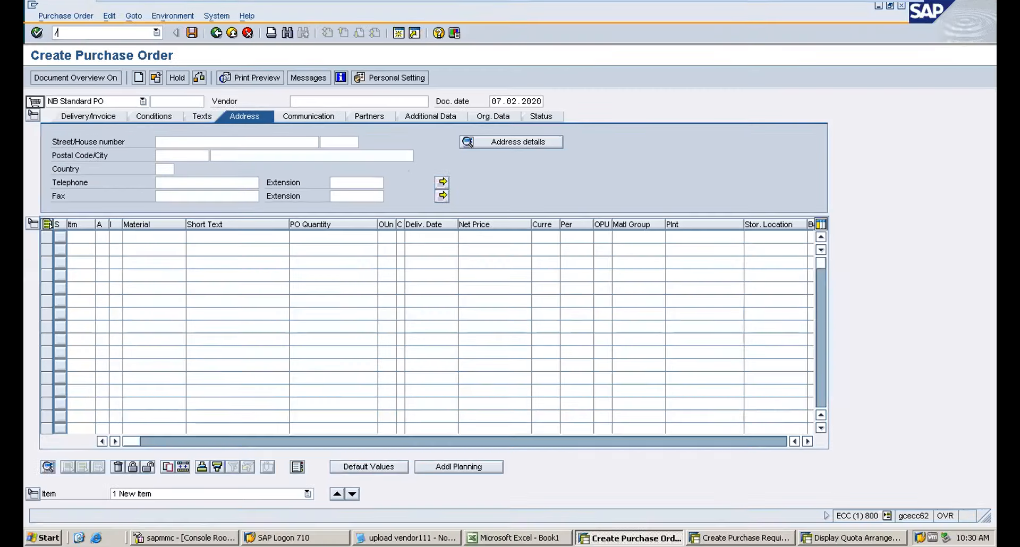
{"action": "type", "text": "01"}
{"action": "key", "text": "Return"}
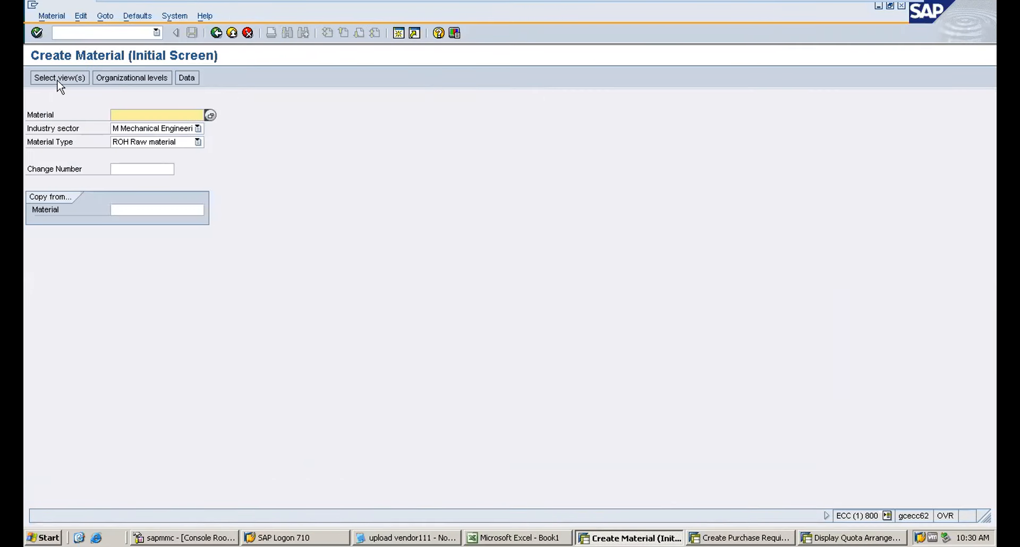
Accept the default industry sector, raw material type, views and plant 1000 for the new material.
{"action": "key", "text": "Return"}
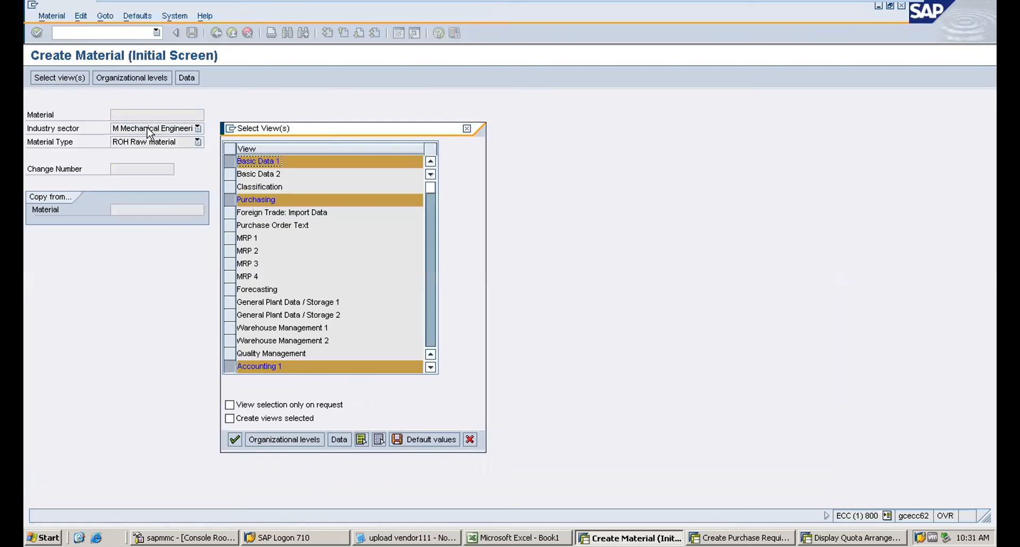
{"action": "key", "text": "Return"}
{"action": "key", "text": "Return"}
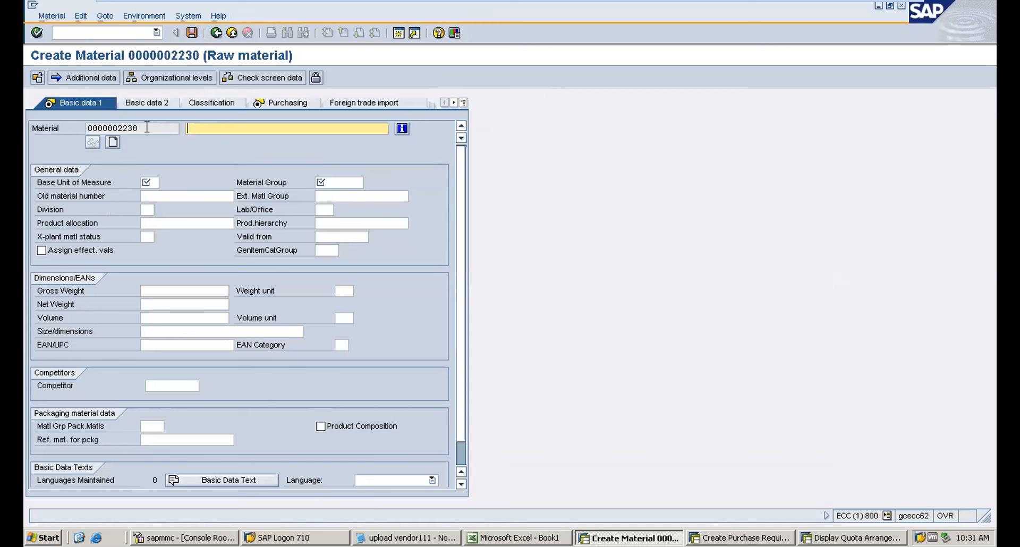
Describe the material as Hydrocarbon with base unit KG and material group KITTU in Basic data 1.
{"action": "type", "text": "H"}
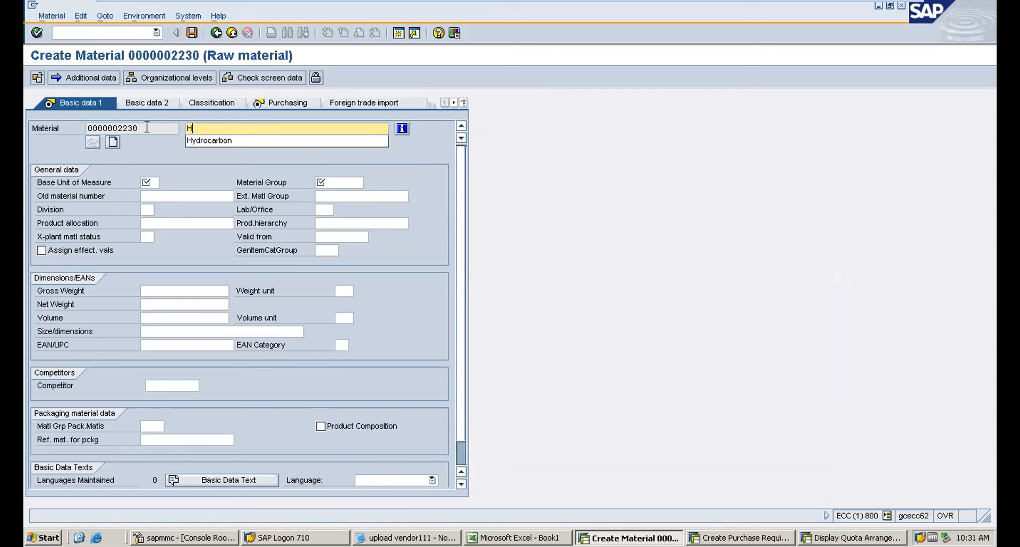
{"action": "type", "text": "ydrocarbon"}
{"action": "left_click", "coordinate": [152, 182]}
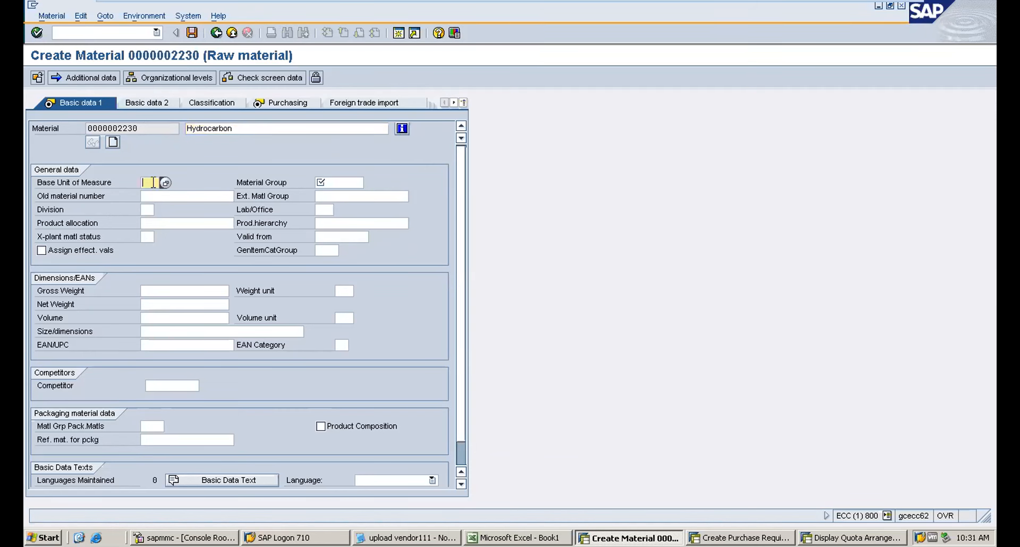
{"action": "type", "text": "KG"}
{"action": "key", "text": "Tab"}
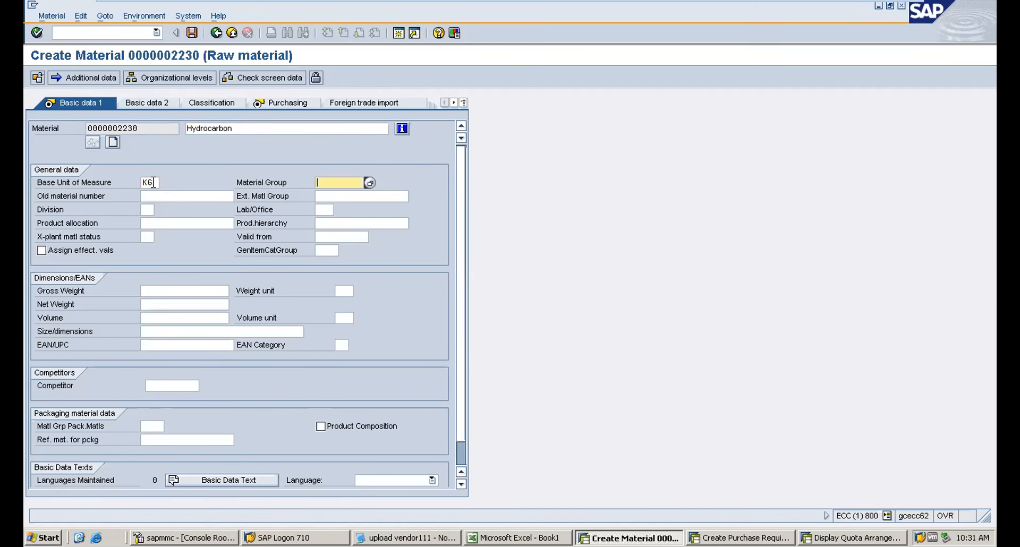
{"action": "type", "text": "KITTU"}
{"action": "key", "text": "Return"}
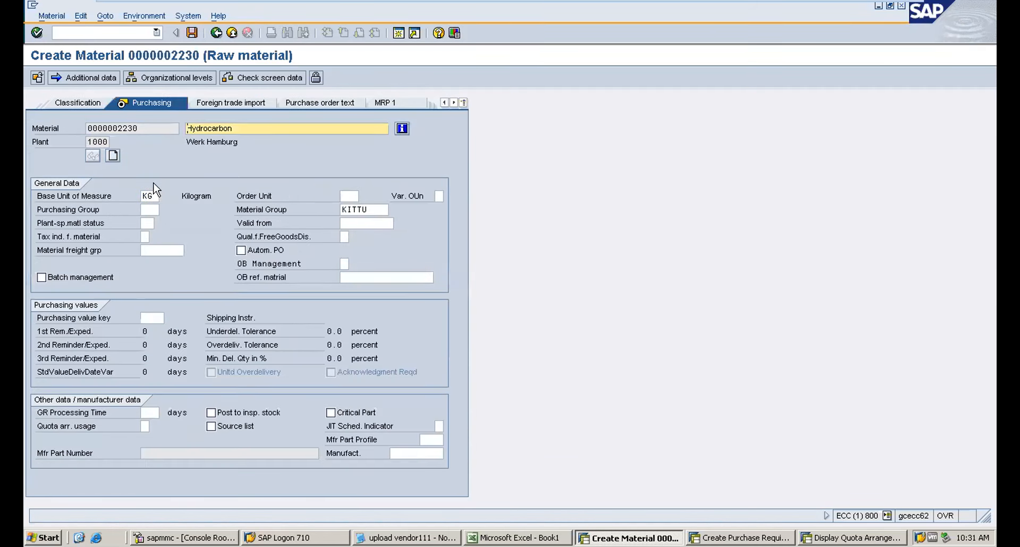
Set the order unit to pc with a conversion value of 1 in the Purchasing view.
{"action": "type", "text": "pc"}
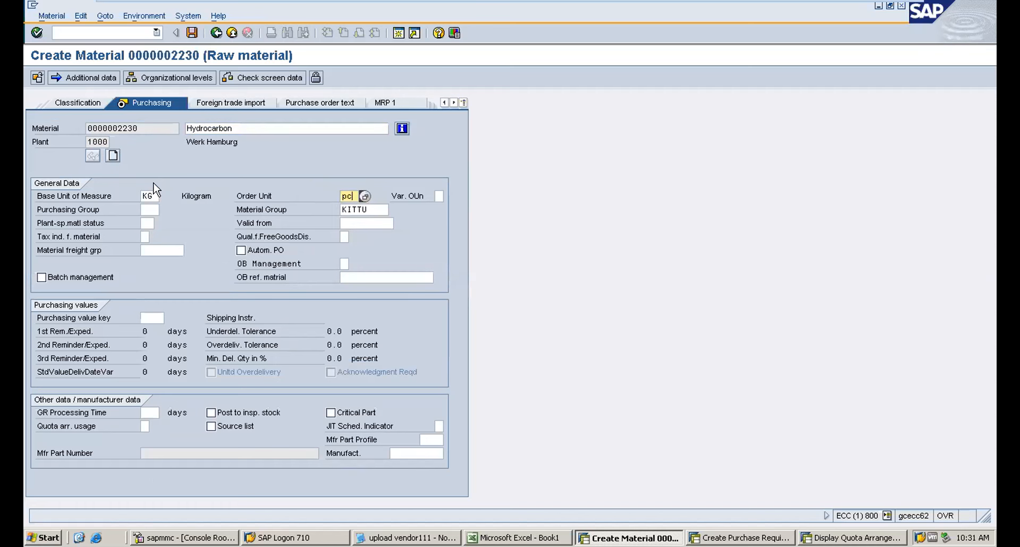
{"action": "key", "text": "Return"}
{"action": "key", "text": "Tab"}
{"action": "type", "text": "1"}
{"action": "key", "text": "Return"}
{"action": "key", "text": "Return"}
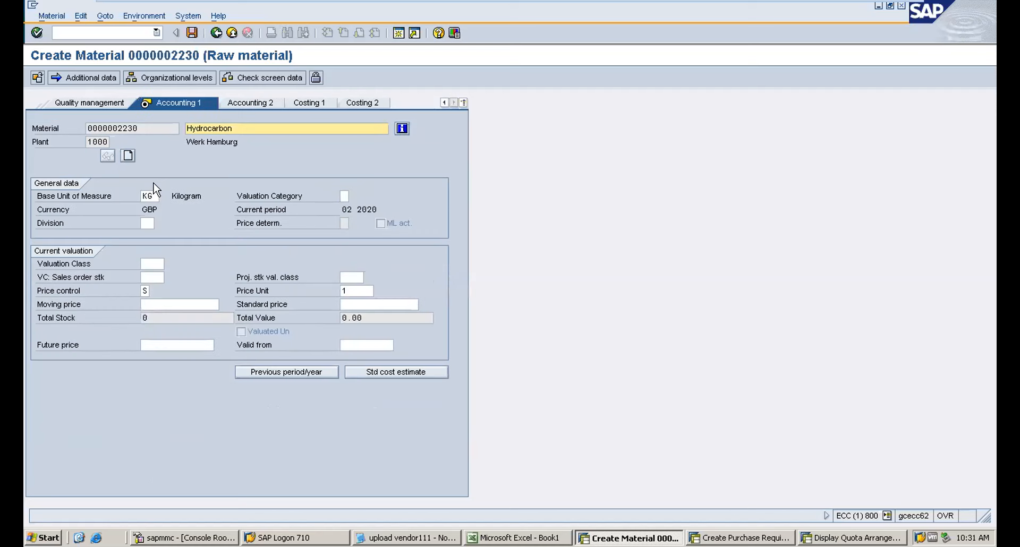
Pick valuation class 3001 in Accounting 1 and save the new material.
{"action": "key", "text": "Tab"}
{"action": "key", "text": "Tab"}
{"action": "key", "text": "Tab"}
{"action": "key", "text": "Tab"}
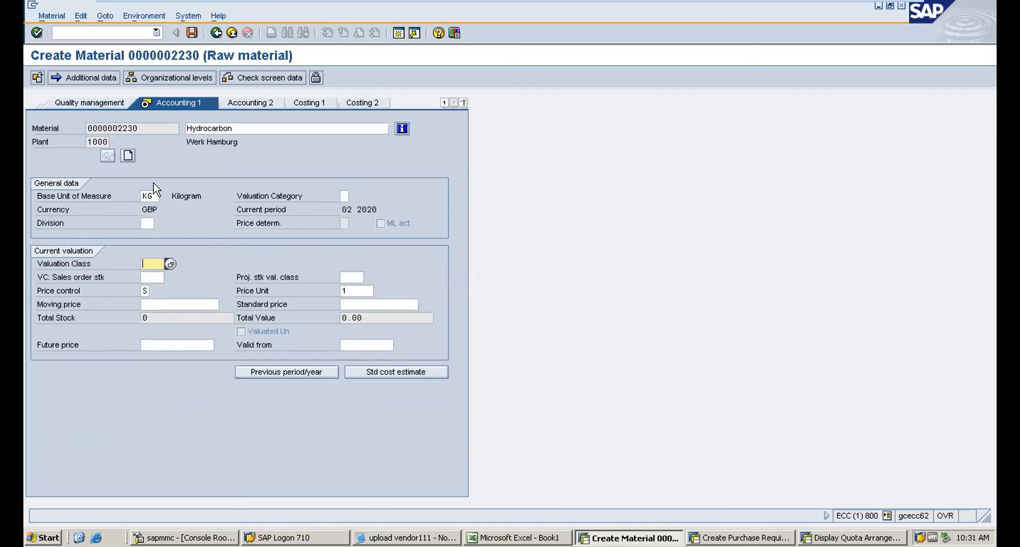
{"action": "key", "text": "Down"}
{"action": "key", "text": "Return"}
{"action": "key", "text": "Tab"}
{"action": "key", "text": "Tab"}
{"action": "key", "text": "Tab"}
{"action": "key", "text": "Tab"}
{"action": "key", "text": "Tab"}
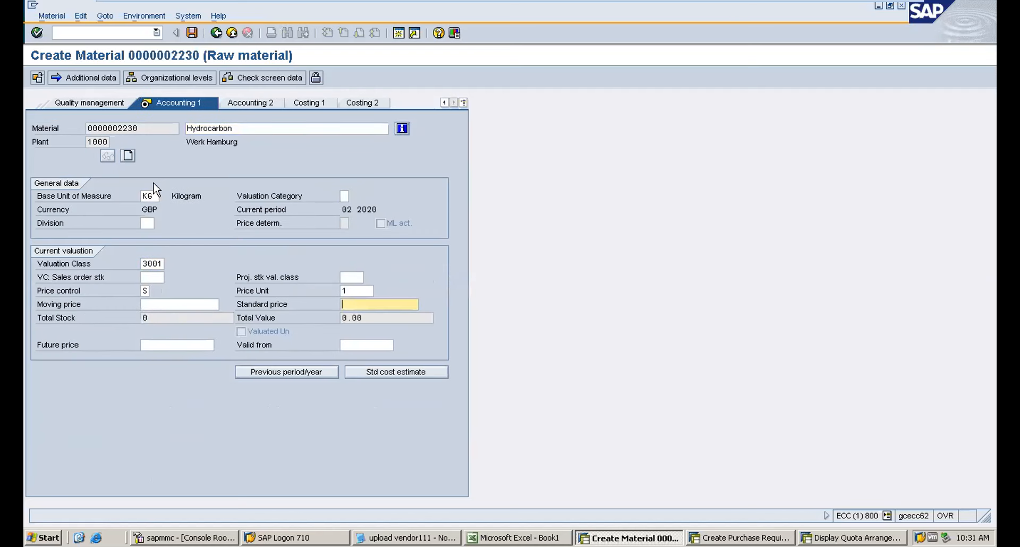
{"action": "key", "text": "Down"}
{"action": "key", "text": "Return"}
{"action": "key", "text": "Return"}
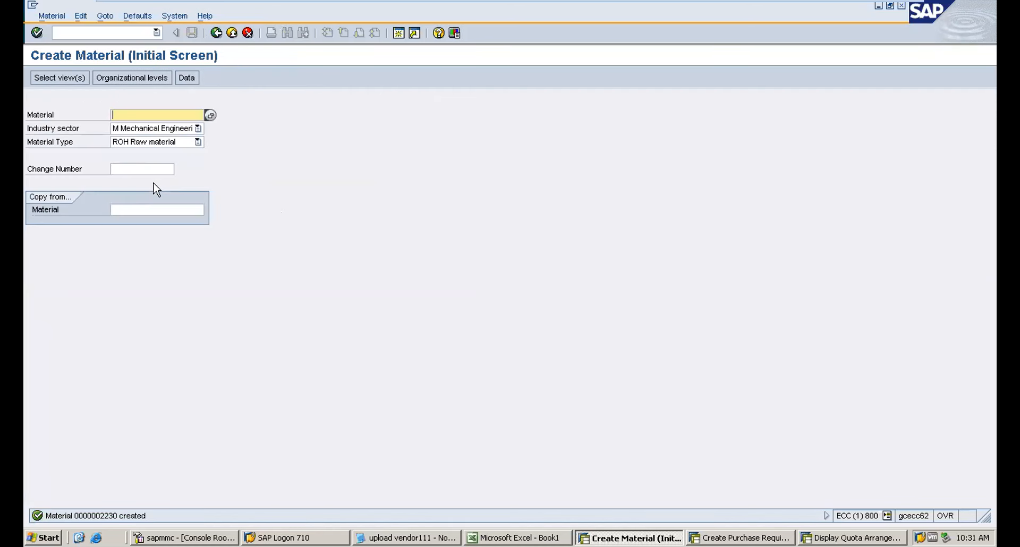
Reopen material 2230 for extension, adding the MRP 1 and MRP 2 views for plant 1000.
{"action": "type", "text": "2230"}
{"action": "key", "text": "Return"}
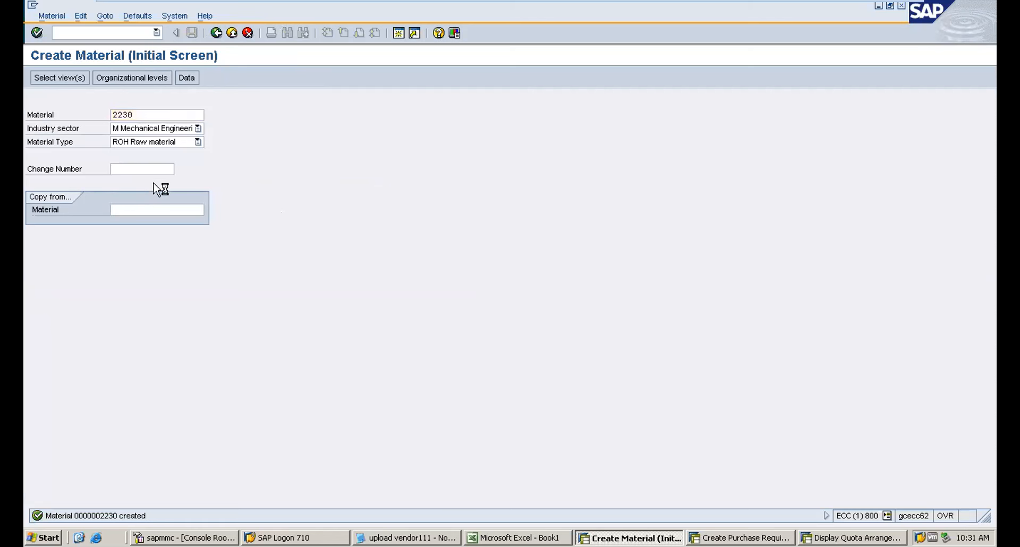
{"action": "key", "text": "Return"}
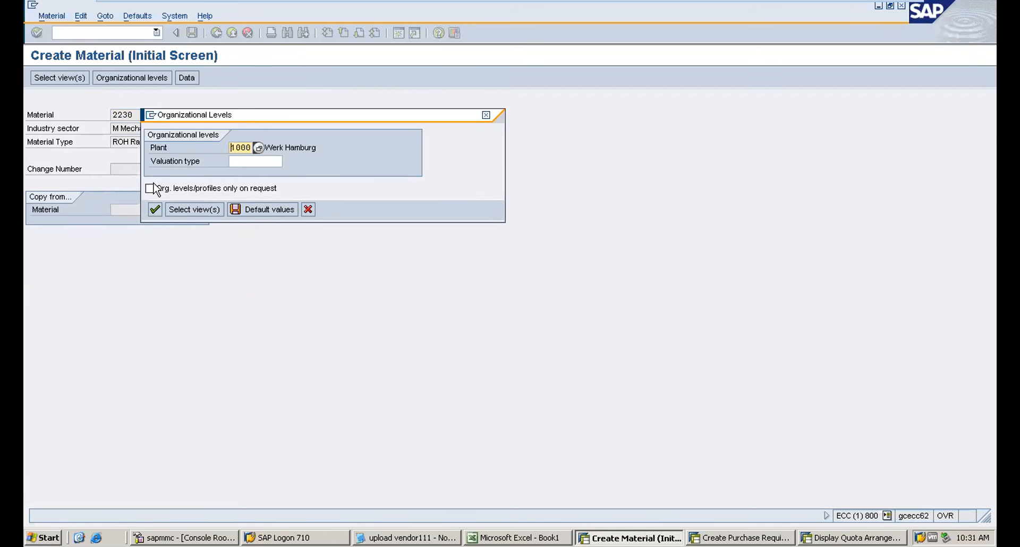
{"action": "left_click", "coordinate": [308, 211]}
{"action": "key", "text": "Return"}
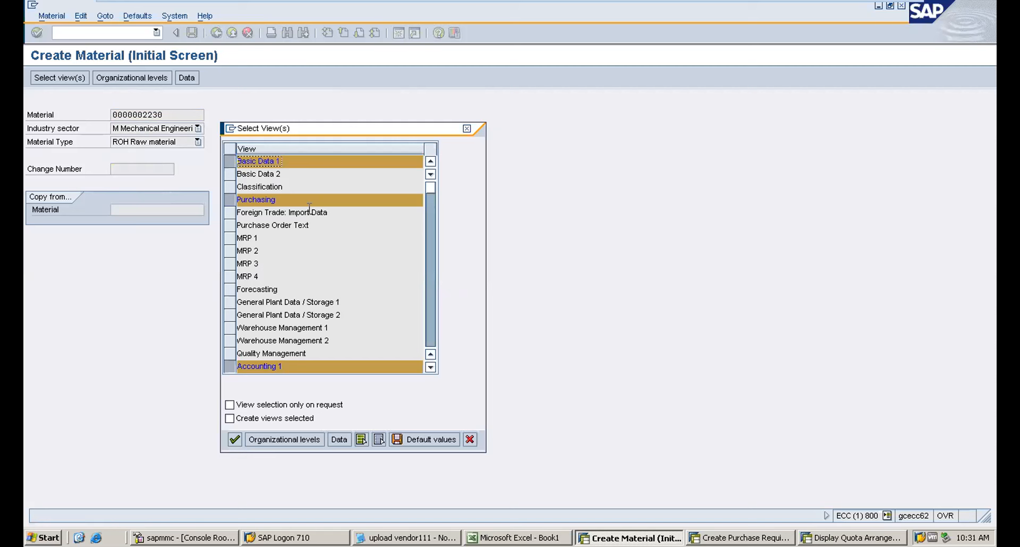
{"action": "left_click", "coordinate": [232, 239]}
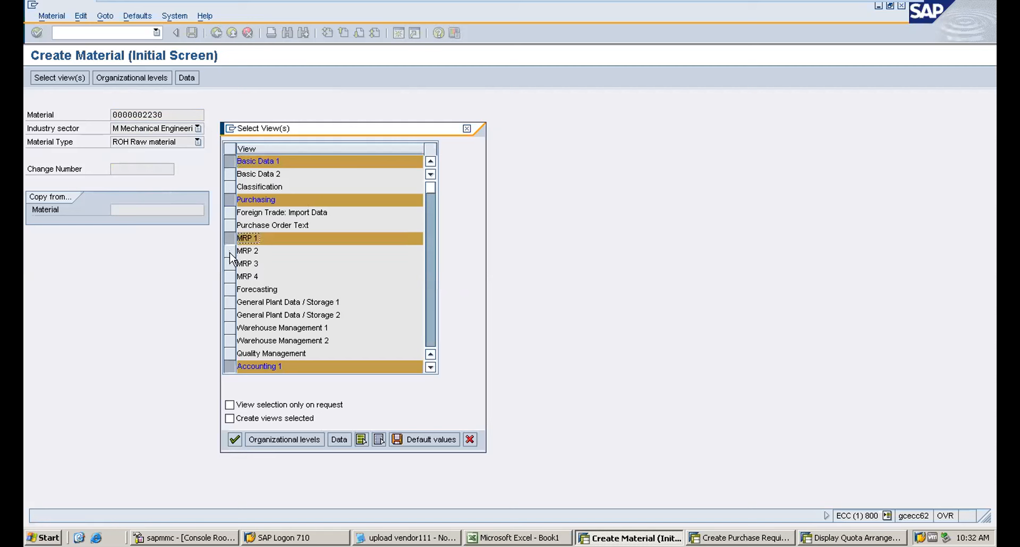
{"action": "left_click", "coordinate": [230, 251]}
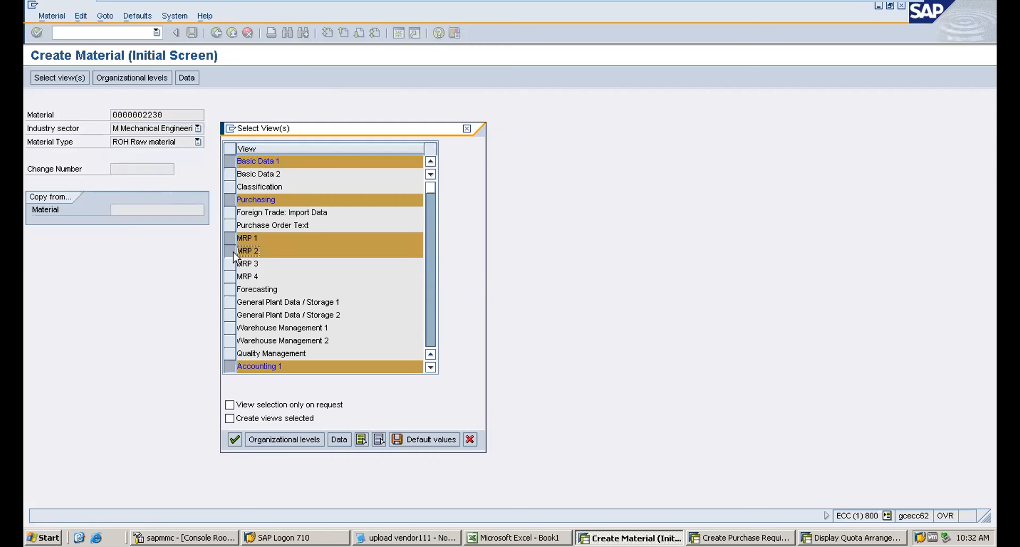
{"action": "key", "text": "Return"}
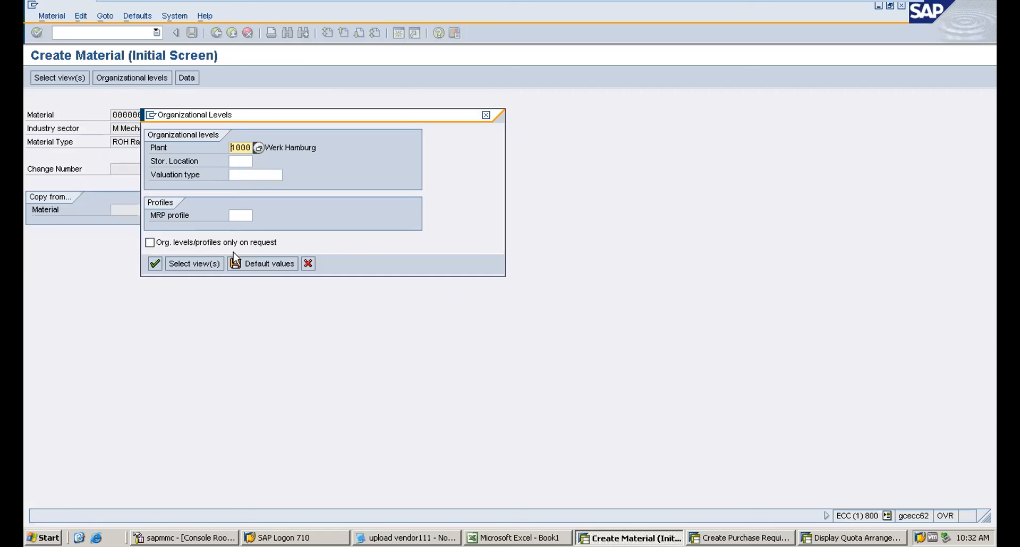
{"action": "key", "text": "Return"}
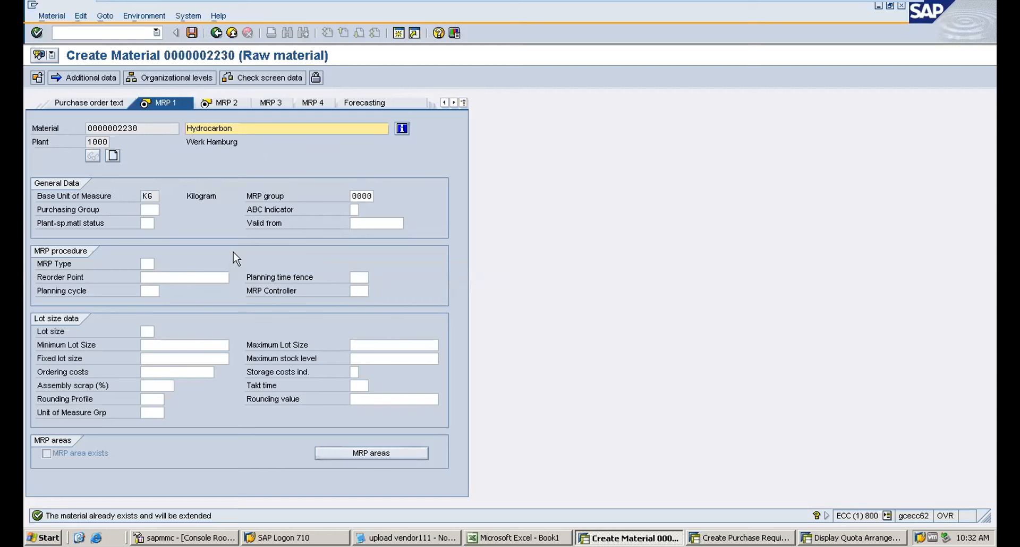
Set MRP type PD and lot size EX in the MRP 1 view.
{"action": "left_click", "coordinate": [149, 263]}
{"action": "type", "text": "PD"}
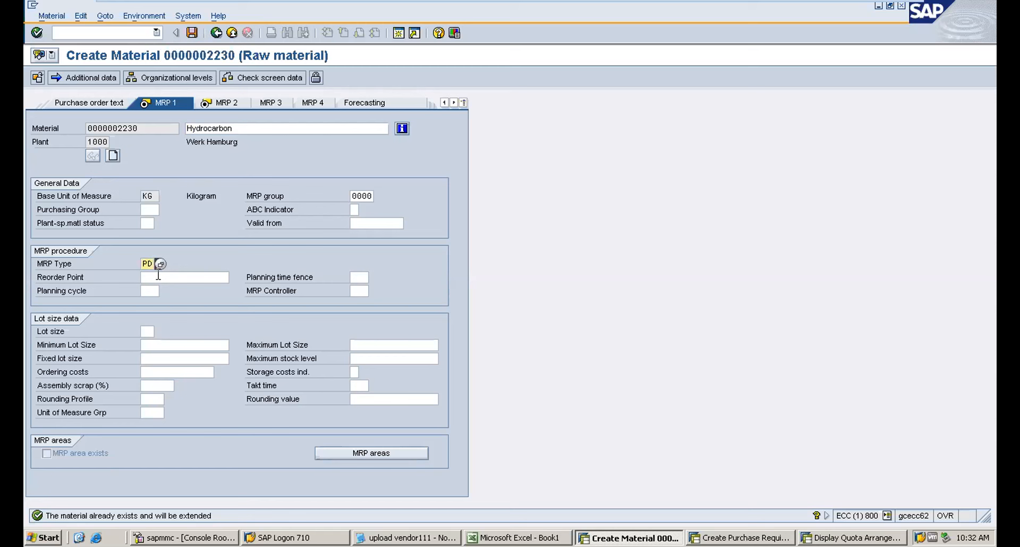
{"action": "left_click", "coordinate": [358, 292]}
{"action": "left_click", "coordinate": [361, 301]}
{"action": "left_click", "coordinate": [150, 330]}
{"action": "type", "text": "ex"}
{"action": "key", "text": "Return"}
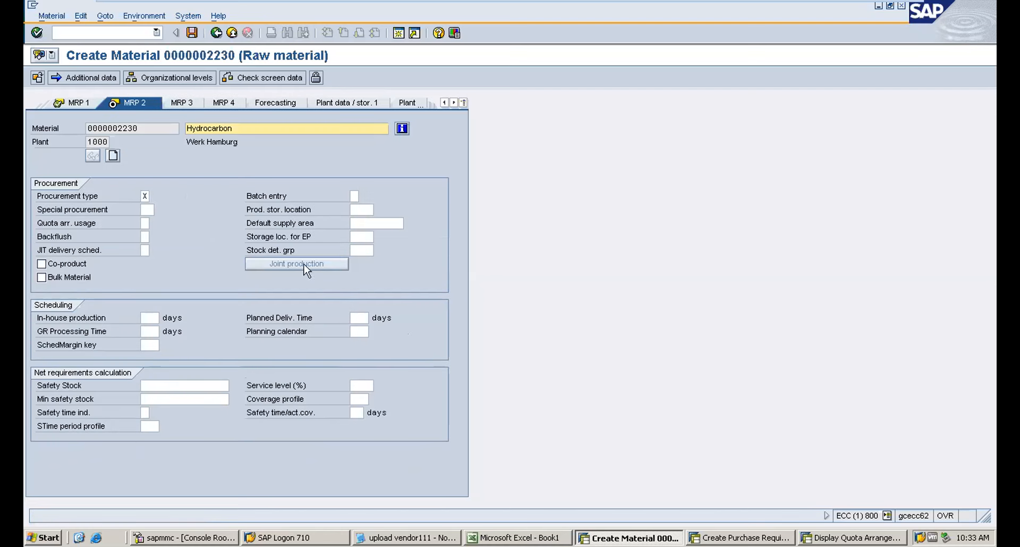
Set procurement type F, planned delivery time 10 days and safety stock 1000 in MRP 2.
{"action": "left_click", "coordinate": [144, 196]}
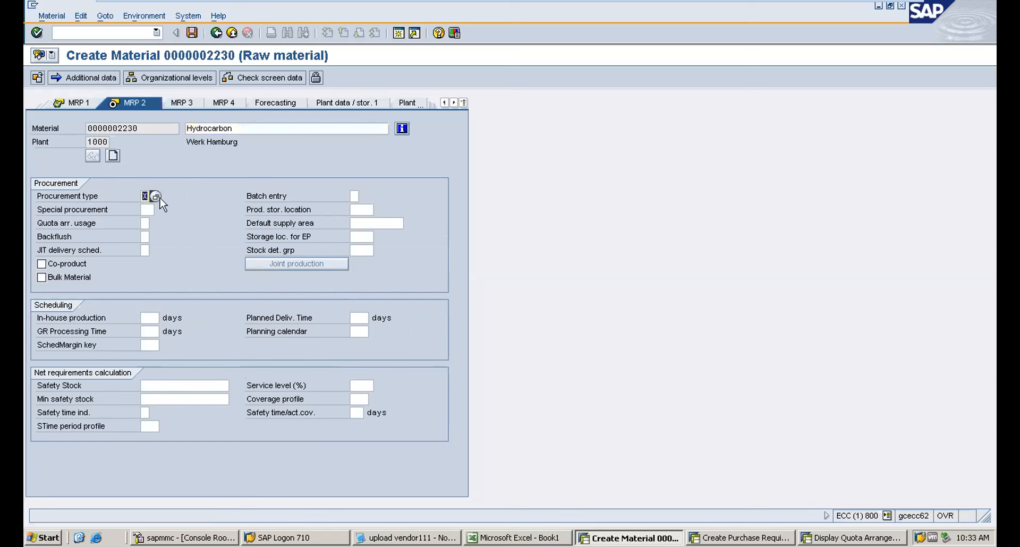
{"action": "type", "text": "F"}
{"action": "left_click", "coordinate": [365, 317]}
{"action": "type", "text": "10"}
{"action": "left_click", "coordinate": [147, 386]}
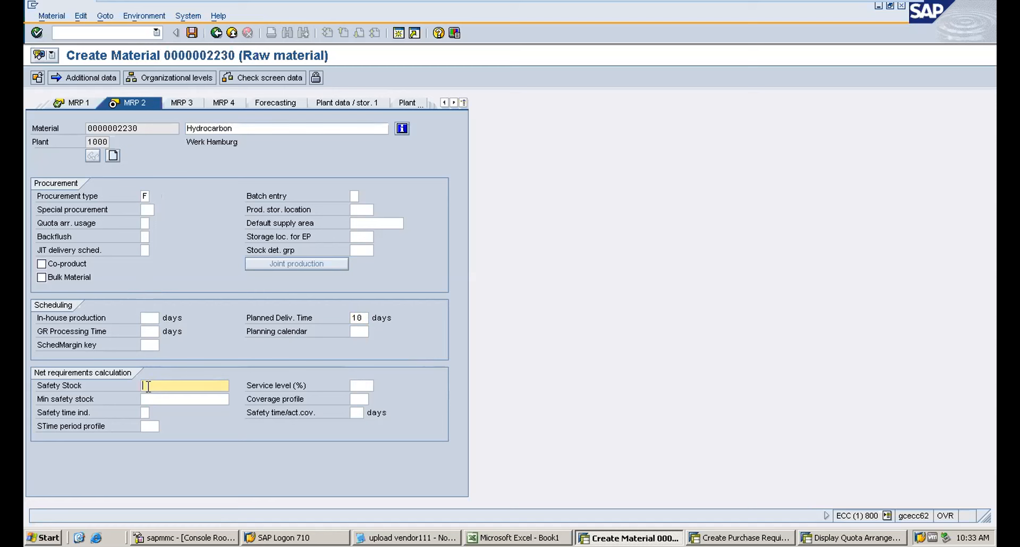
{"action": "type", "text": "1000"}
Set scheduling margin key 000 and save the extended material.
{"action": "left_click_drag", "start_coordinate": [163, 386], "coordinate": [133, 390]}
{"action": "left_click", "coordinate": [171, 387]}
{"action": "left_click_drag", "start_coordinate": [163, 386], "coordinate": [96, 393]}
{"action": "left_click", "coordinate": [146, 345]}
{"action": "left_click", "coordinate": [149, 357]}
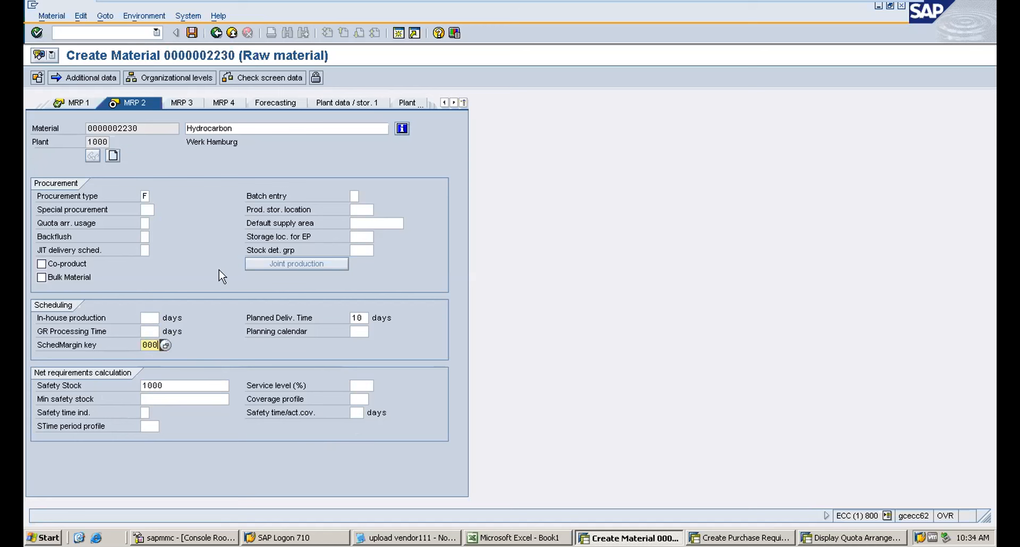
{"action": "key", "text": "Return"}
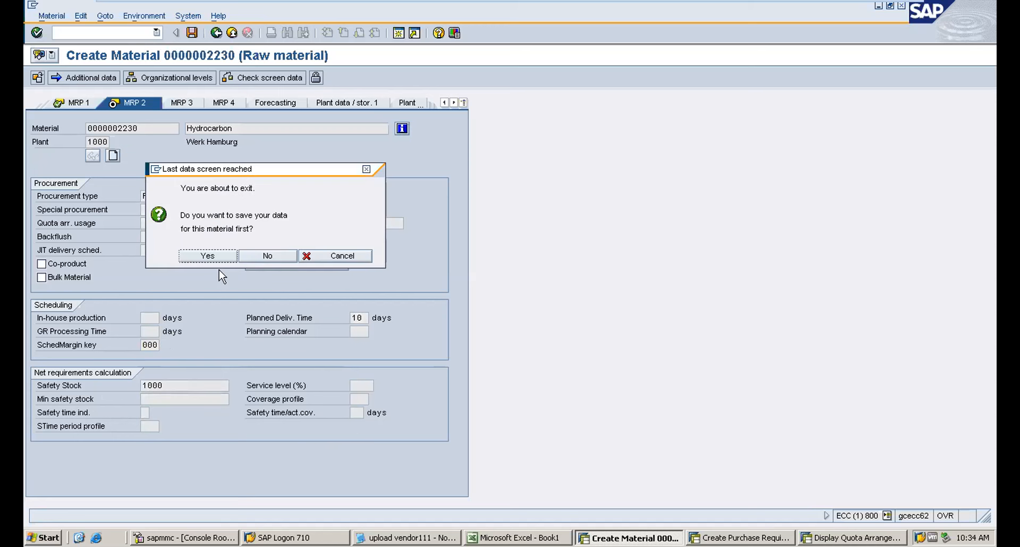
{"action": "key", "text": "Return"}
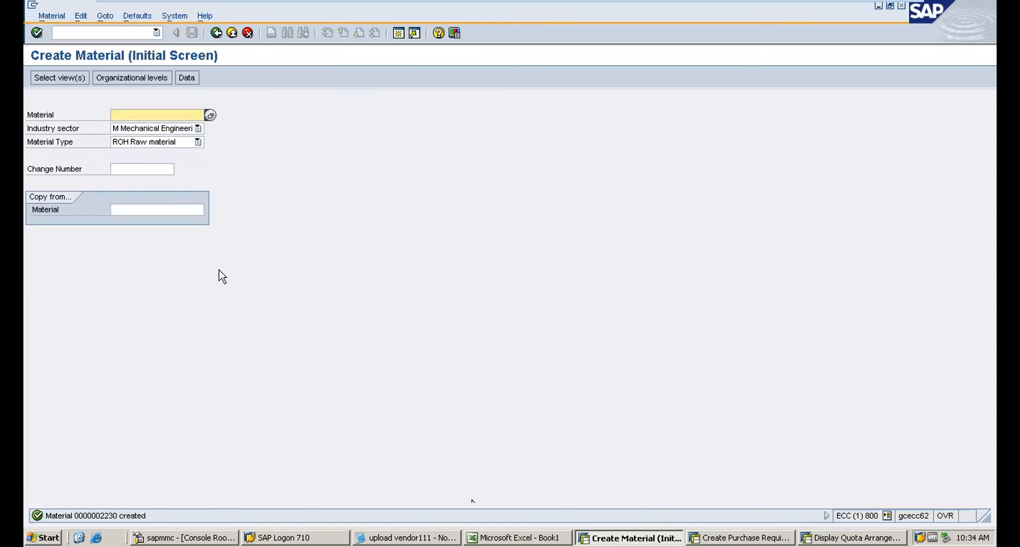
Switch to Excel and clear cells A1 to D7 on Sheet3.
{"action": "key", "text": "alt+Tab"}
{"action": "left_click_drag", "start_coordinate": [101, 81], "coordinate": [224, 153]}
{"action": "key", "text": "Delete"}
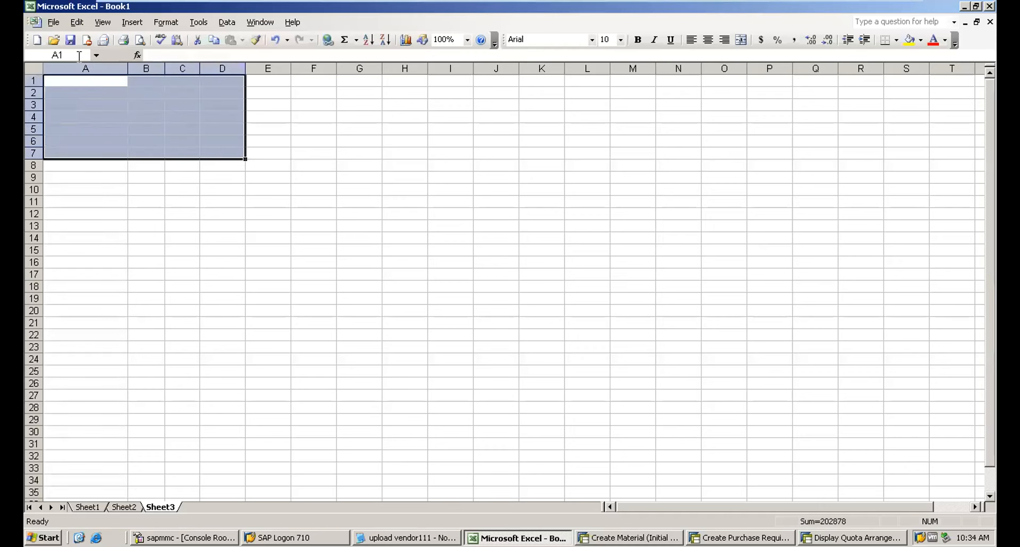
Enter the heading MRP- Safety stock in cell A1.
{"action": "left_click", "coordinate": [63, 79]}
{"action": "type", "text": "MRP"}
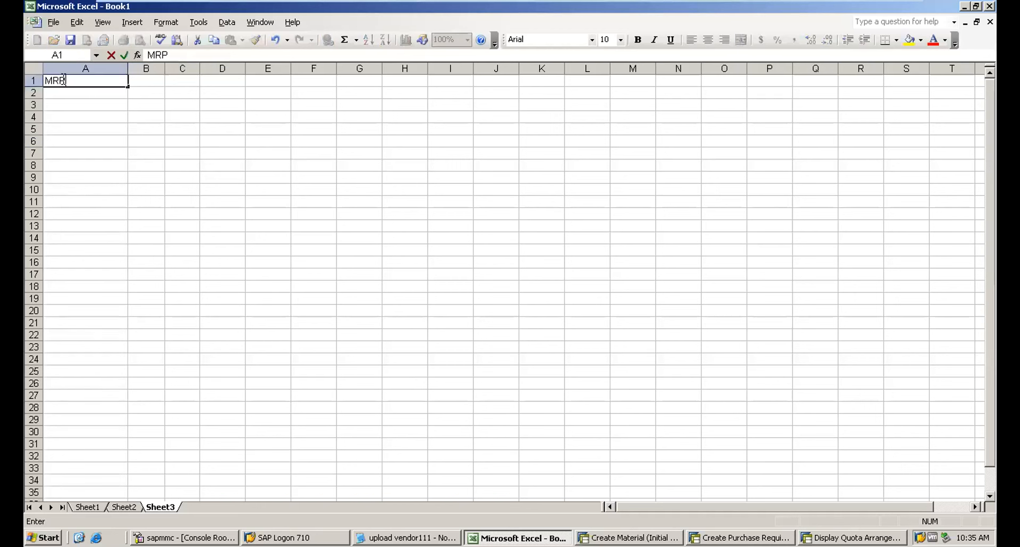
{"action": "type", "text": "- Safety stock"}
{"action": "key", "text": "Return"}
Enter Material in A2 and 2230 in B2.
{"action": "type", "text": "Material"}
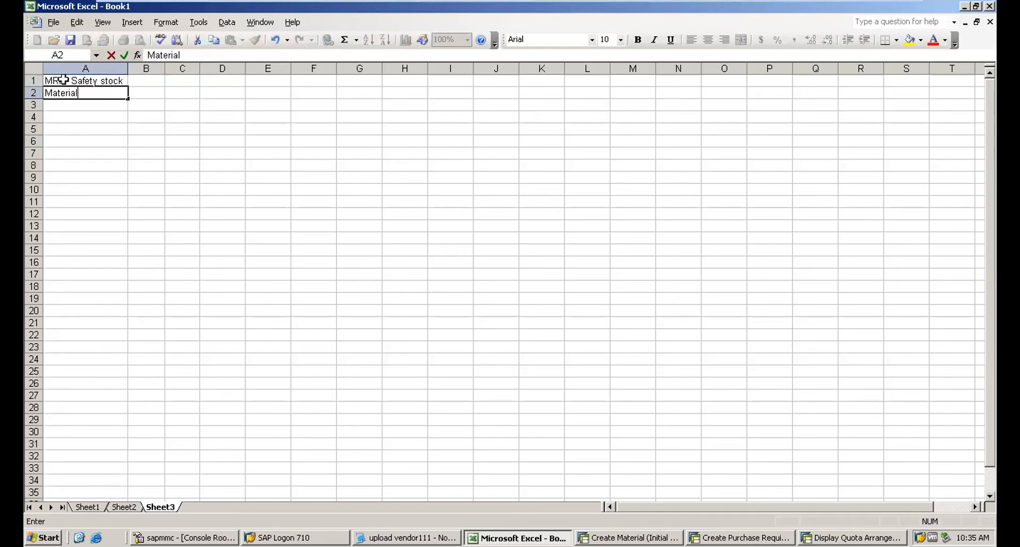
{"action": "key", "text": "Tab"}
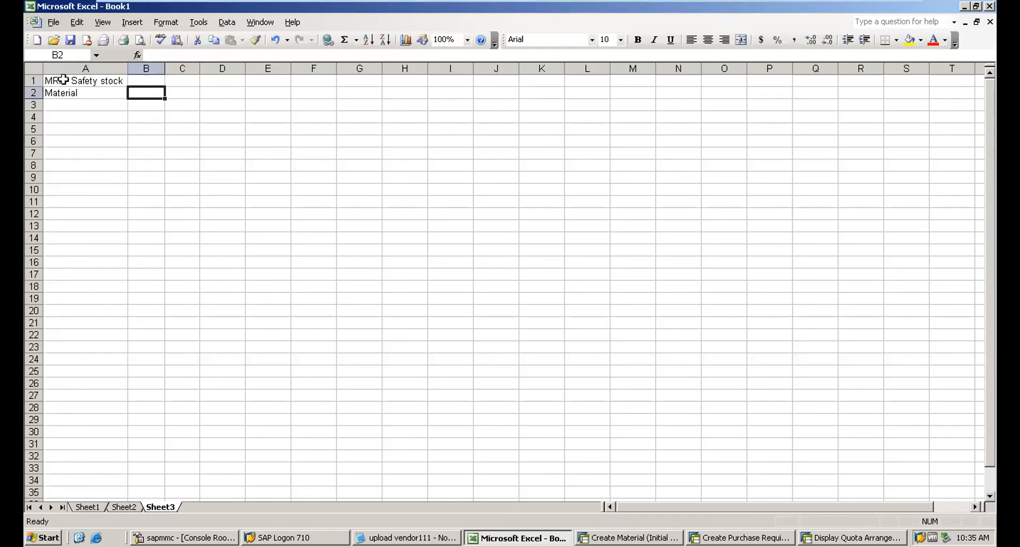
{"action": "type", "text": "2230"}
{"action": "key", "text": "Tab"}
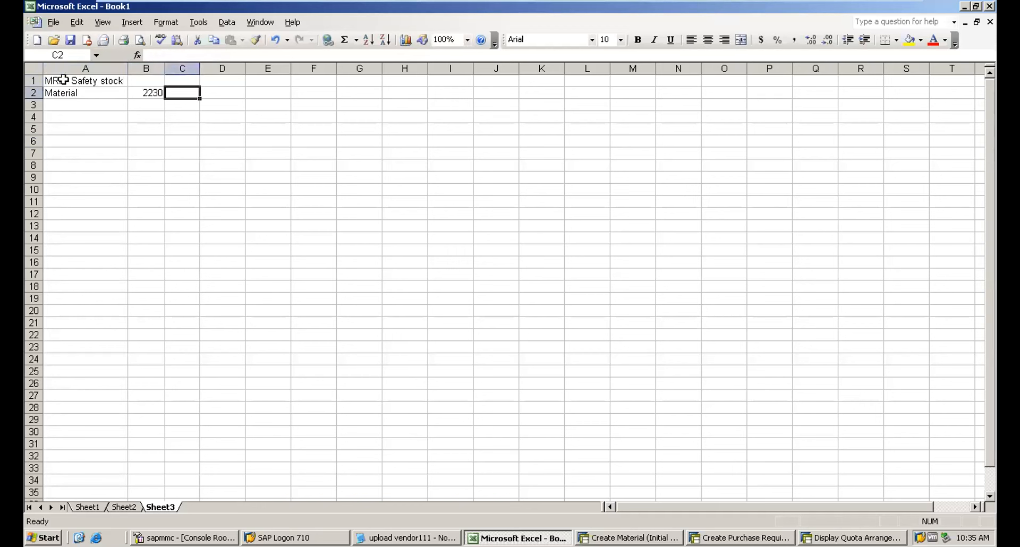
Enter the label safety stock in A3 and the value 1000 in B3.
{"action": "left_click", "coordinate": [55, 107]}
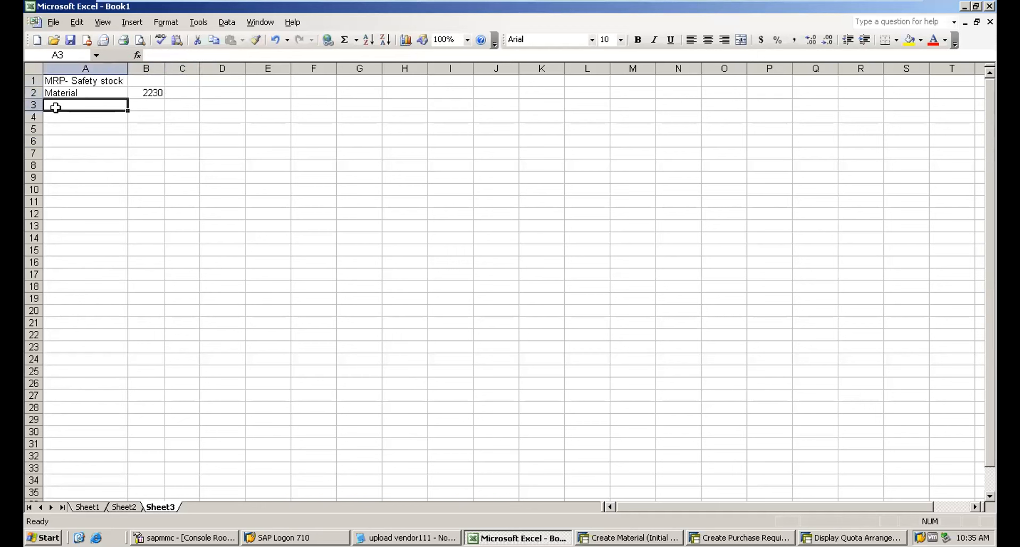
{"action": "key", "text": "ctrl+s"}
{"action": "key", "text": "alt+Tab"}
{"action": "key", "text": "alt+Tab"}
{"action": "type", "text": "safety stock 10"}
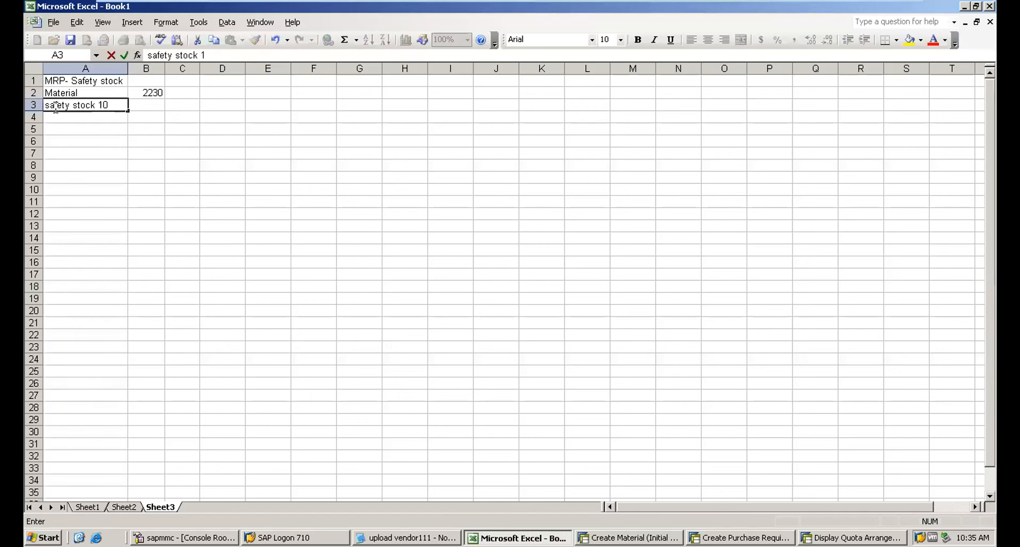
{"action": "key", "text": "BackSpace"}
{"action": "key", "text": "BackSpace"}
{"action": "key", "text": "BackSpace"}
{"action": "key", "text": "Tab"}
{"action": "type", "text": "1000"}
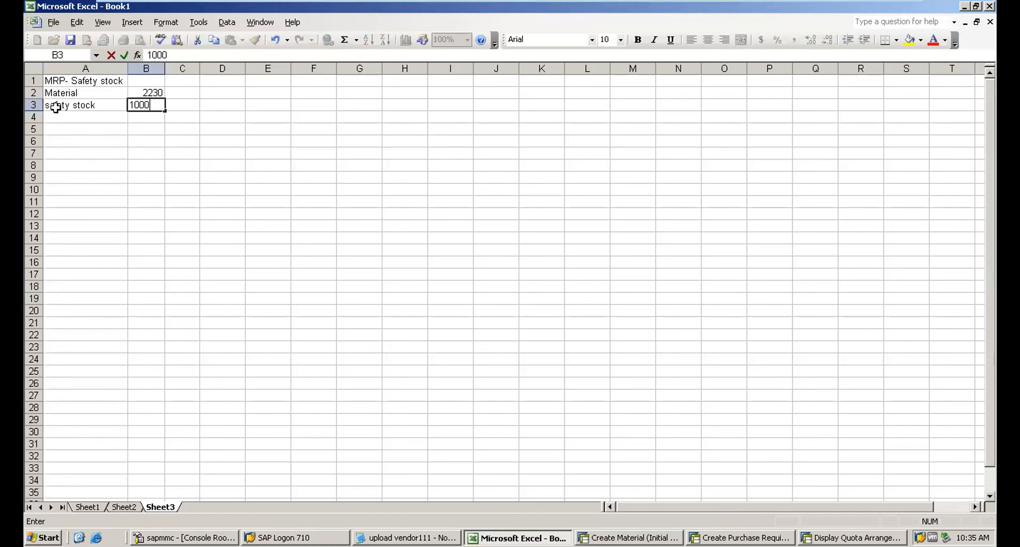
{"action": "key", "text": "Tab"}
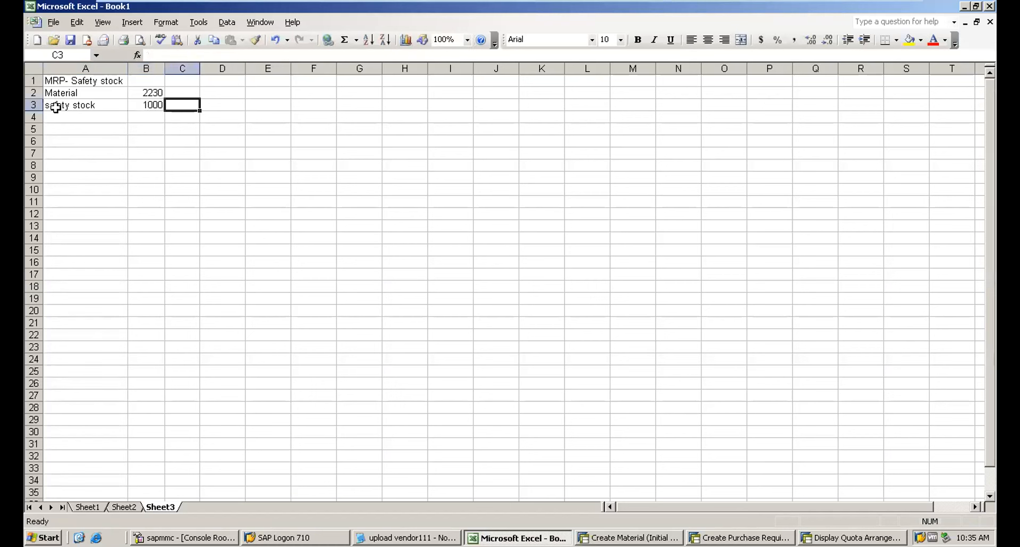
{"action": "left_click", "coordinate": [145, 104]}
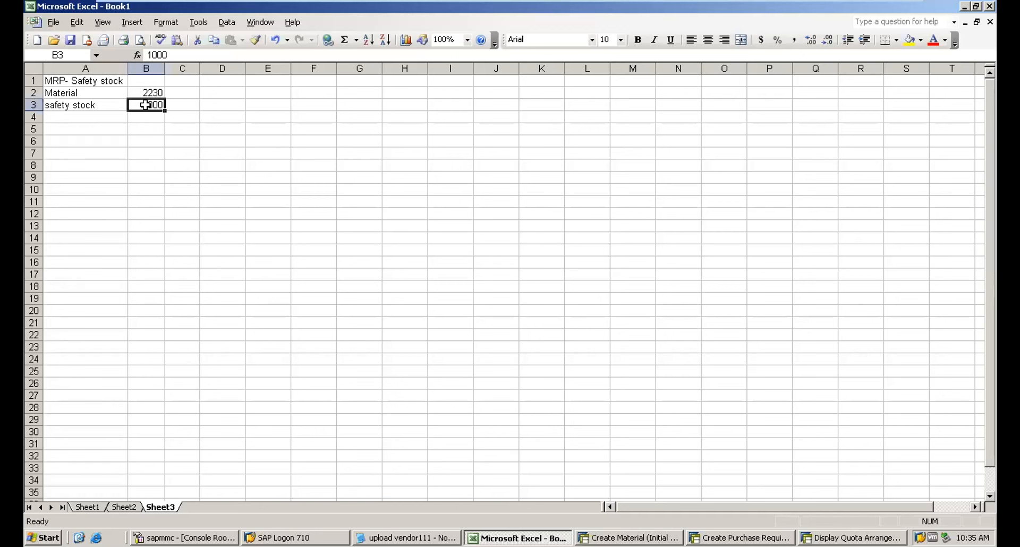
{"action": "key", "text": "Tab"}
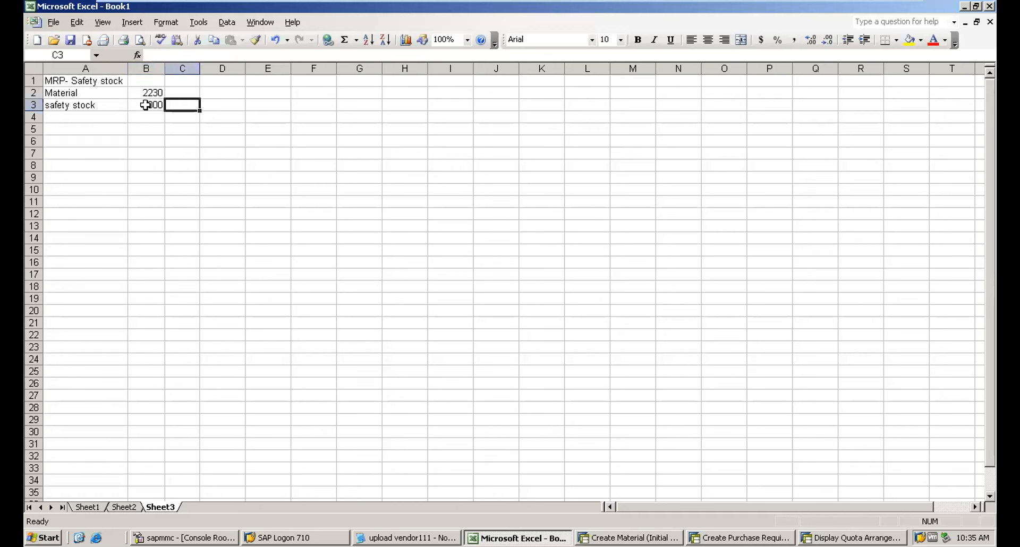
{"action": "left_click", "coordinate": [154, 106]}
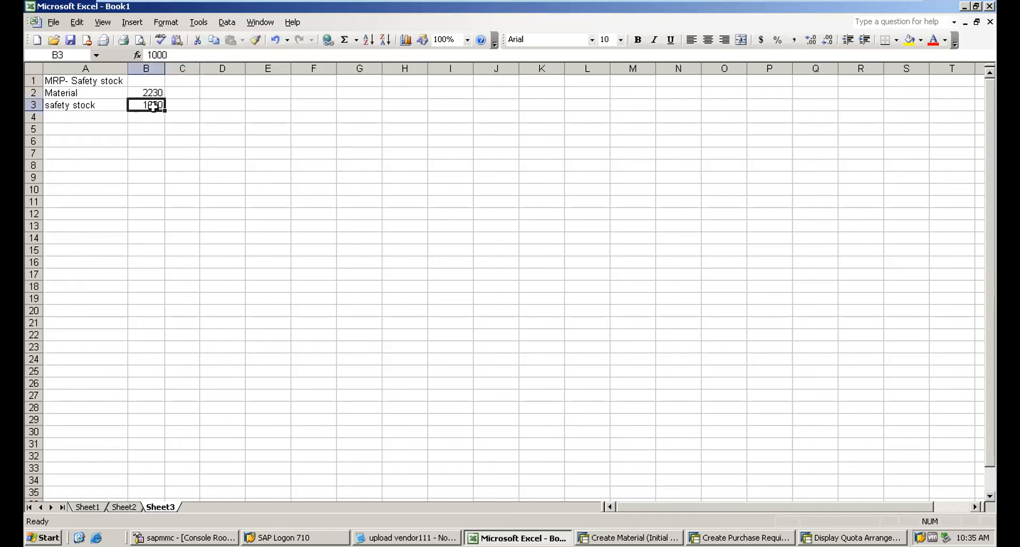
Enter the transaction codes MD04 in cell A4 and MD02 in cell A5.
{"action": "left_click", "coordinate": [77, 119]}
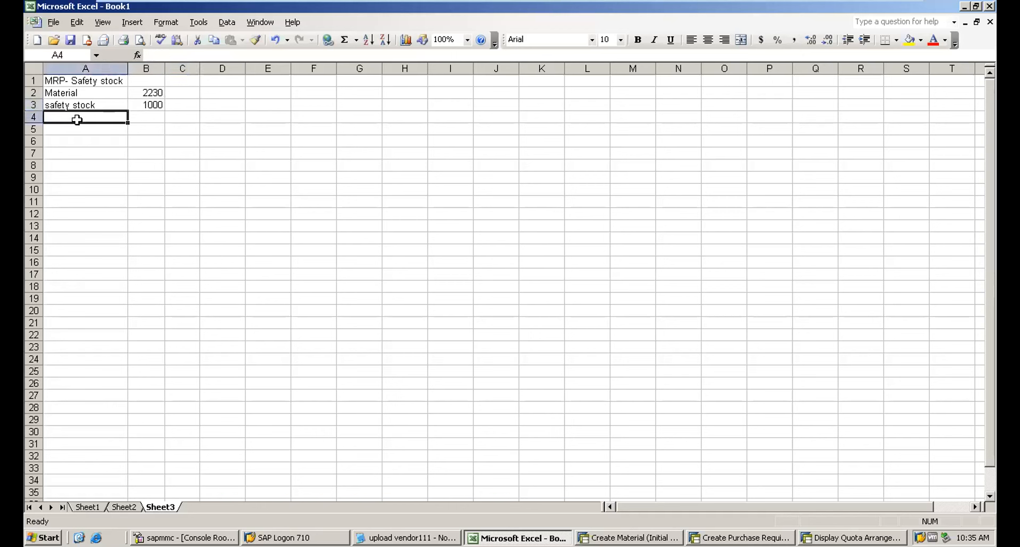
{"action": "type", "text": "MD04"}
{"action": "key", "text": "Tab"}
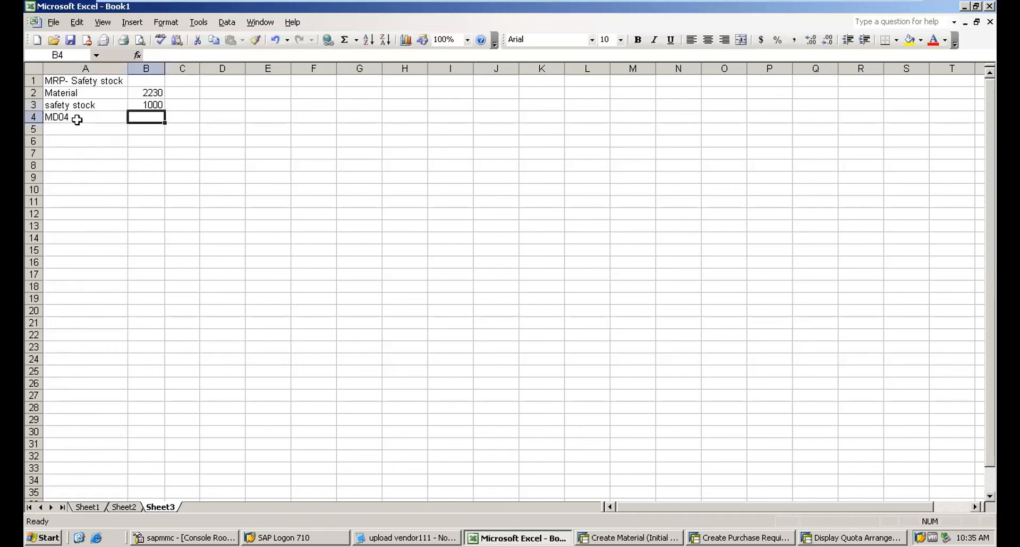
{"action": "left_click", "coordinate": [59, 129]}
{"action": "type", "text": "MD02"}
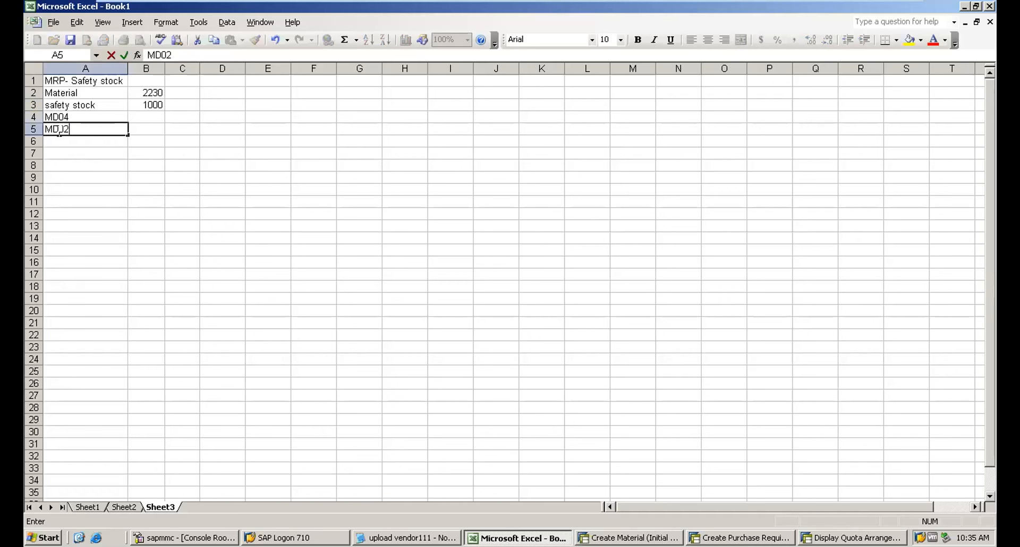
{"action": "key", "text": "Tab"}
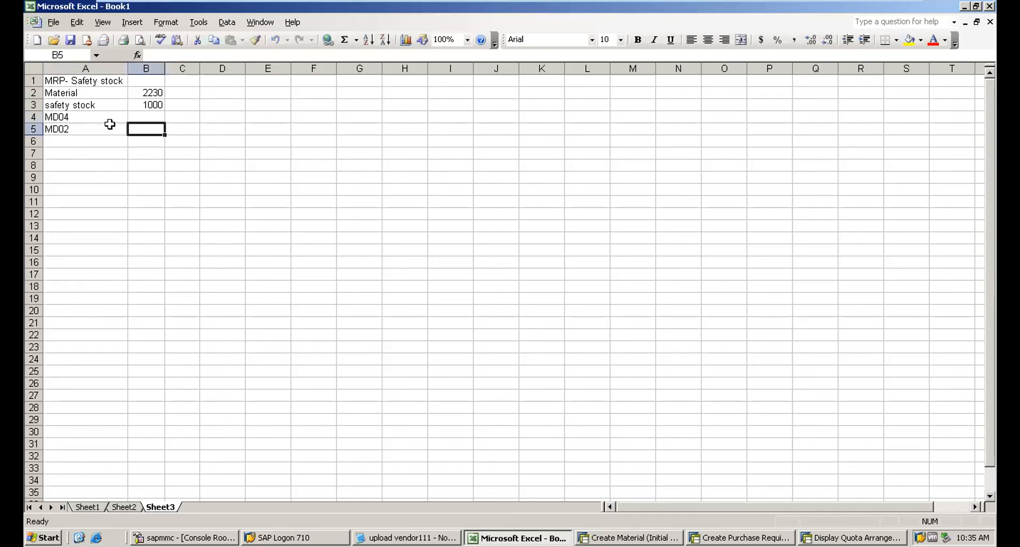
Add the notes to view the requirements in E4 and Run the requirements in E5.
{"action": "left_click", "coordinate": [149, 117]}
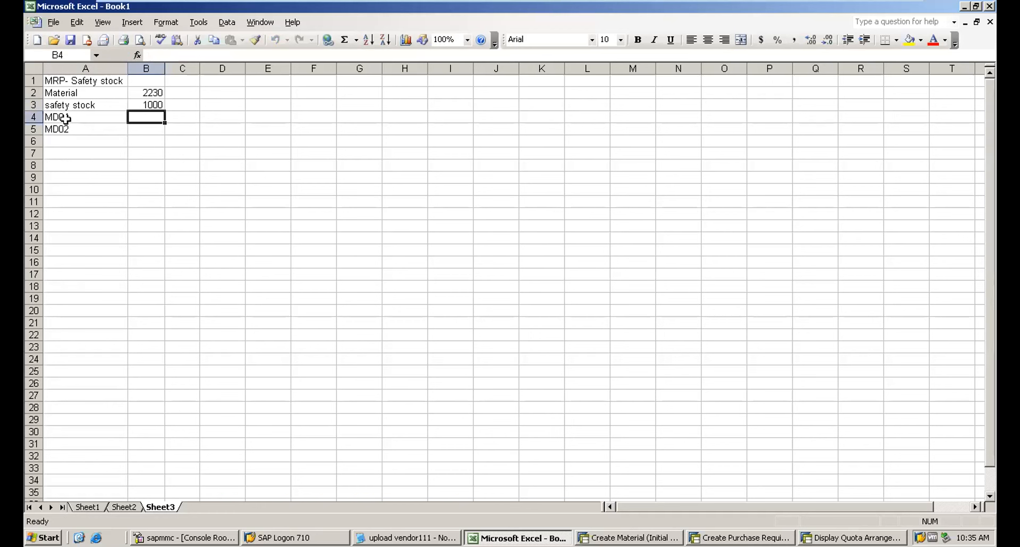
{"action": "left_click", "coordinate": [66, 118]}
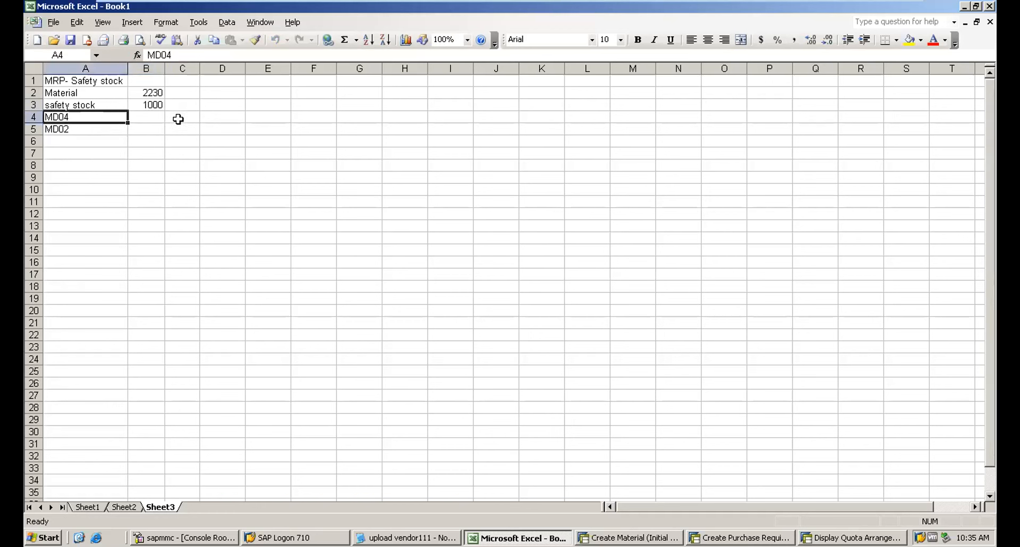
{"action": "left_click", "coordinate": [261, 120]}
{"action": "type", "text": "to"}
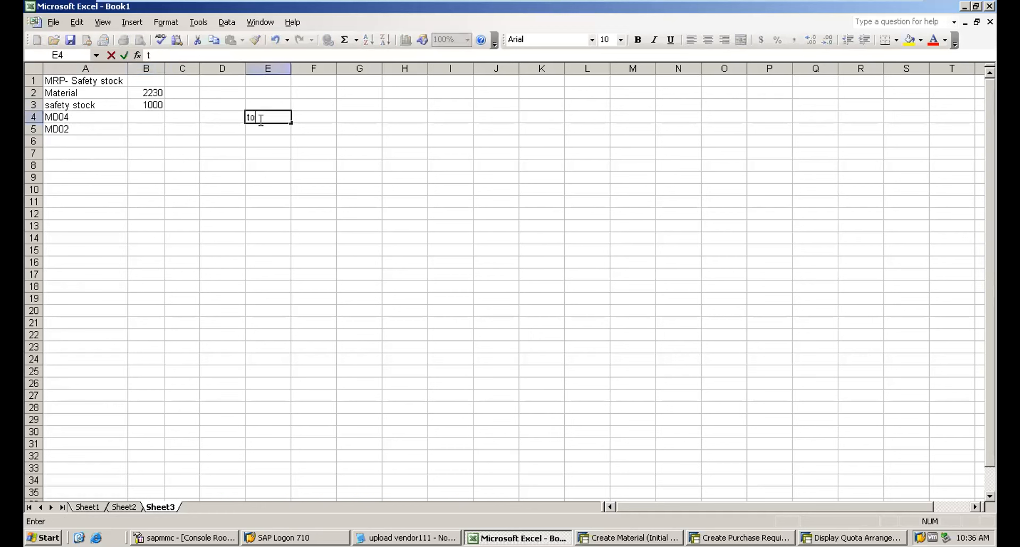
{"action": "type", "text": " view the requirements"}
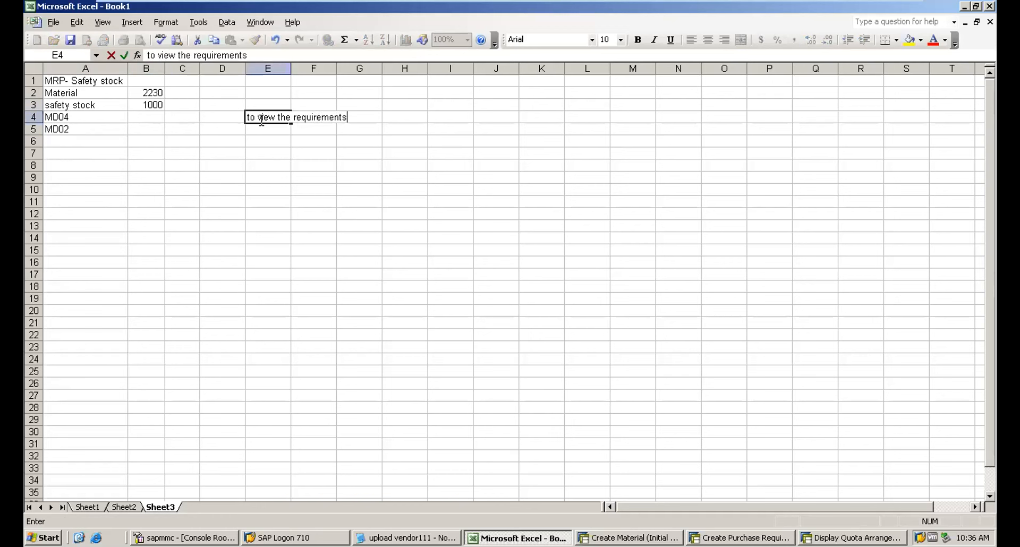
{"action": "left_click", "coordinate": [258, 131]}
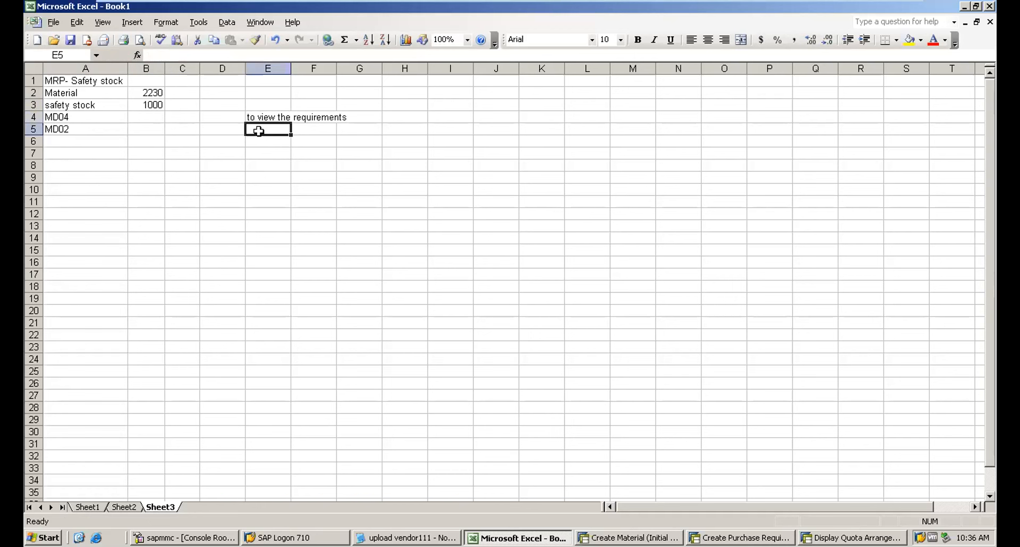
{"action": "type", "text": "Run the "}
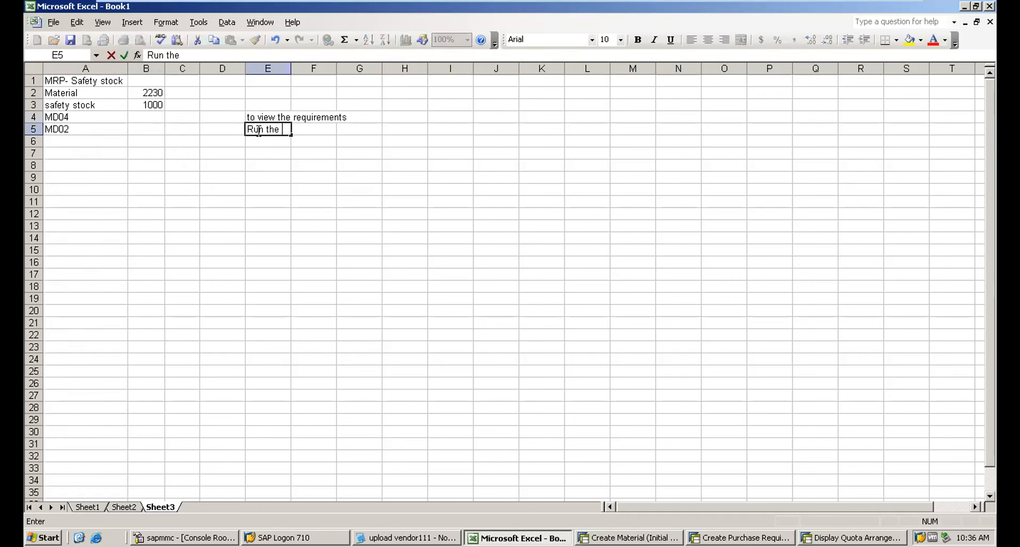
{"action": "type", "text": "requirements"}
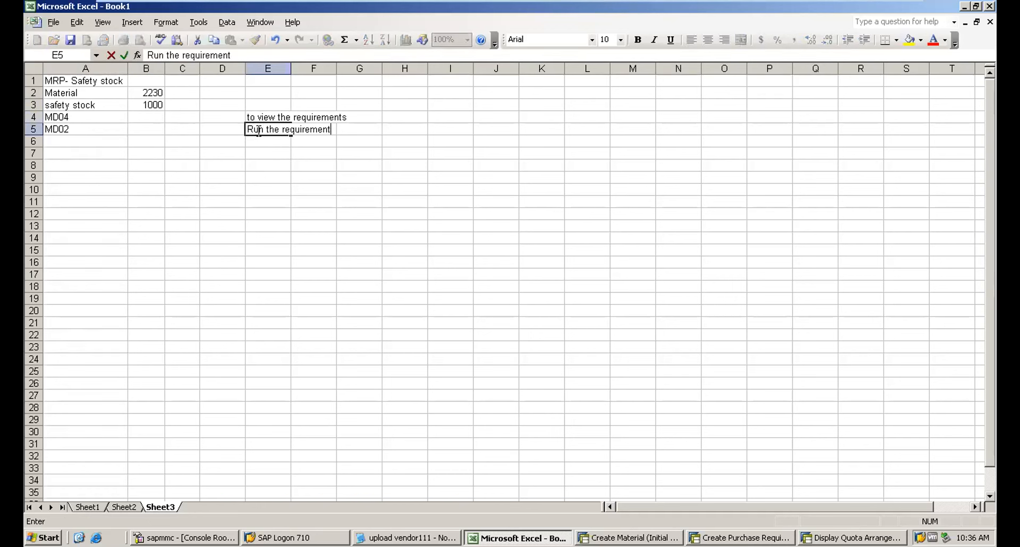
{"action": "left_click", "coordinate": [145, 117]}
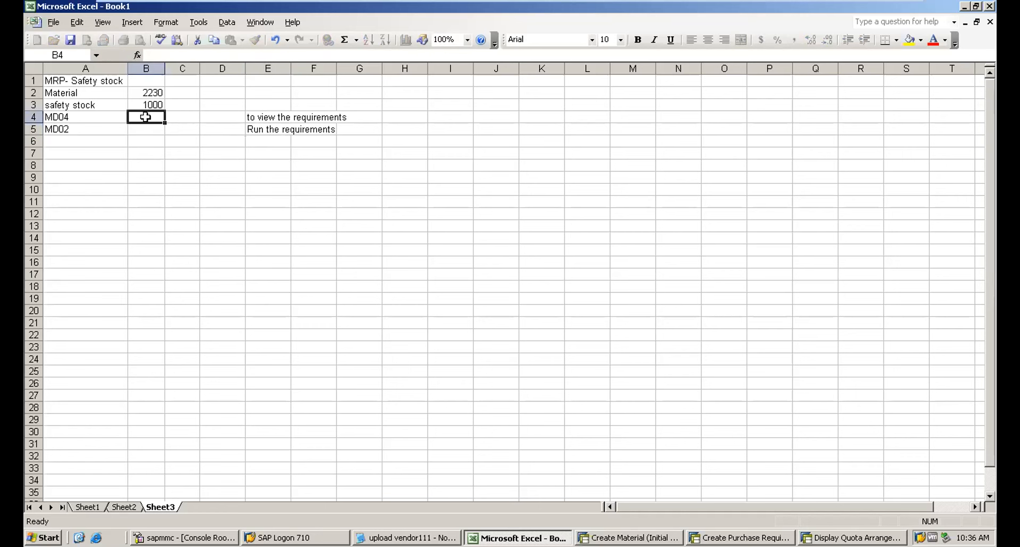
Switch to SAP and open the Stock/Requirements List transaction MD04.
{"action": "left_click", "coordinate": [657, 537]}
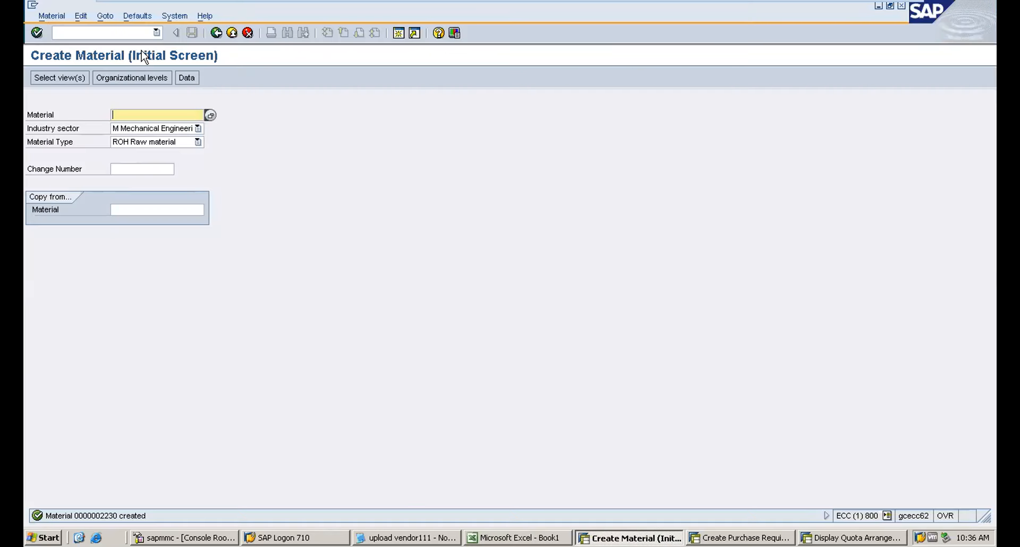
{"action": "key", "text": "alt+Tab"}
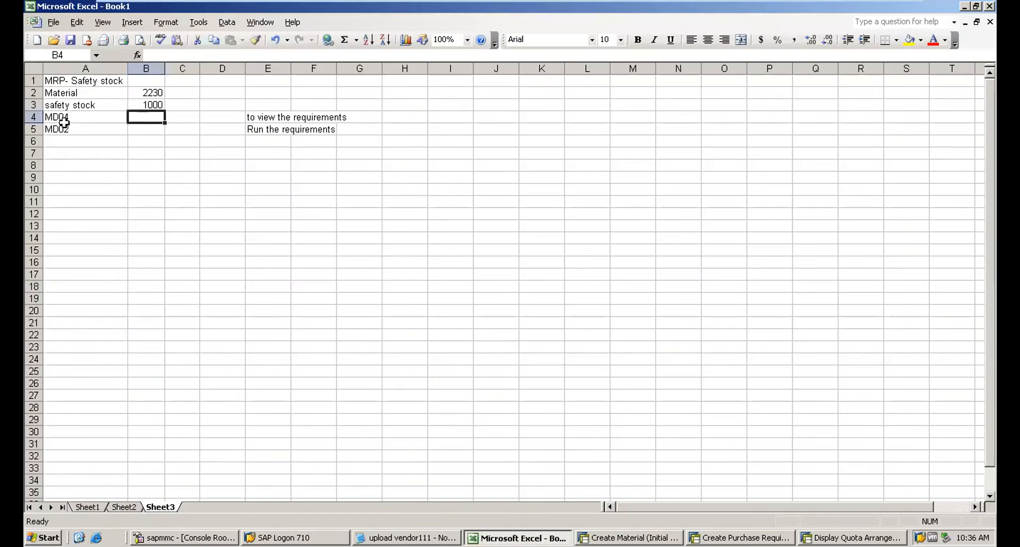
{"action": "key", "text": "alt+Tab"}
{"action": "left_click", "coordinate": [88, 33]}
{"action": "type", "text": "/nm"}
{"action": "type", "text": "m01"}
{"action": "key", "text": "Return"}
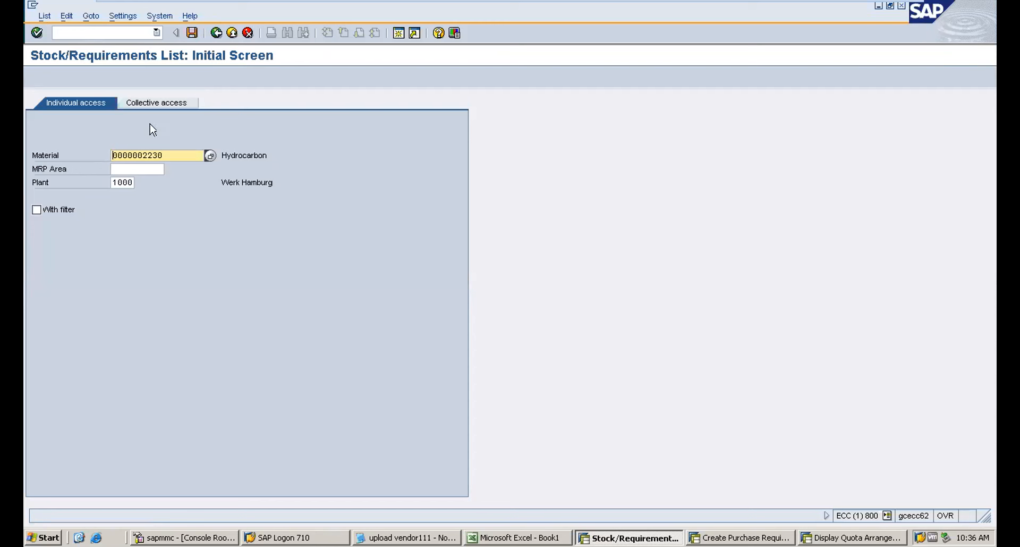
Display the stock/requirements list for material 2230 in plant 1000.
{"action": "double_click", "coordinate": [123, 182]}
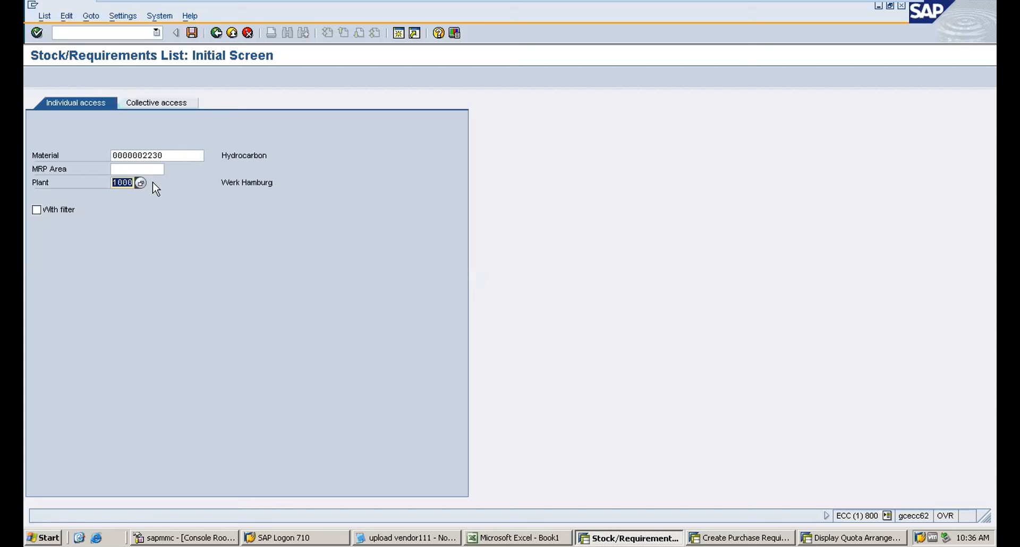
{"action": "left_click", "coordinate": [172, 156]}
{"action": "key", "text": "Delete"}
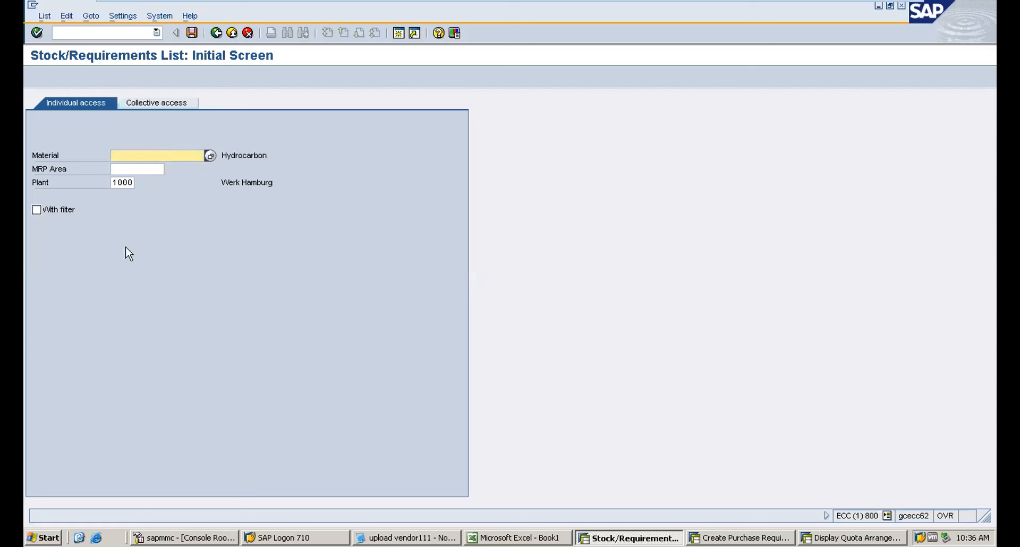
{"action": "left_click", "coordinate": [121, 183]}
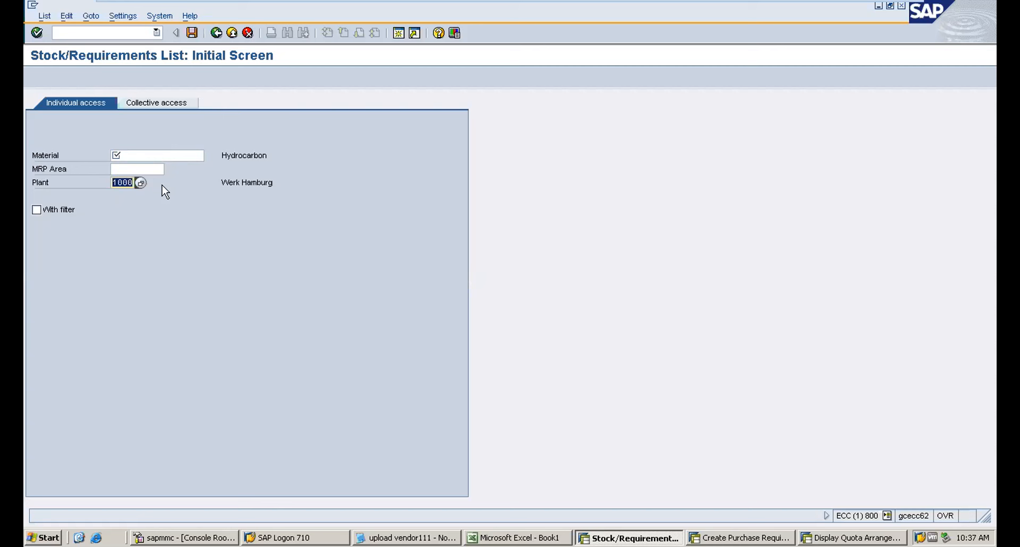
{"action": "left_click", "coordinate": [130, 155]}
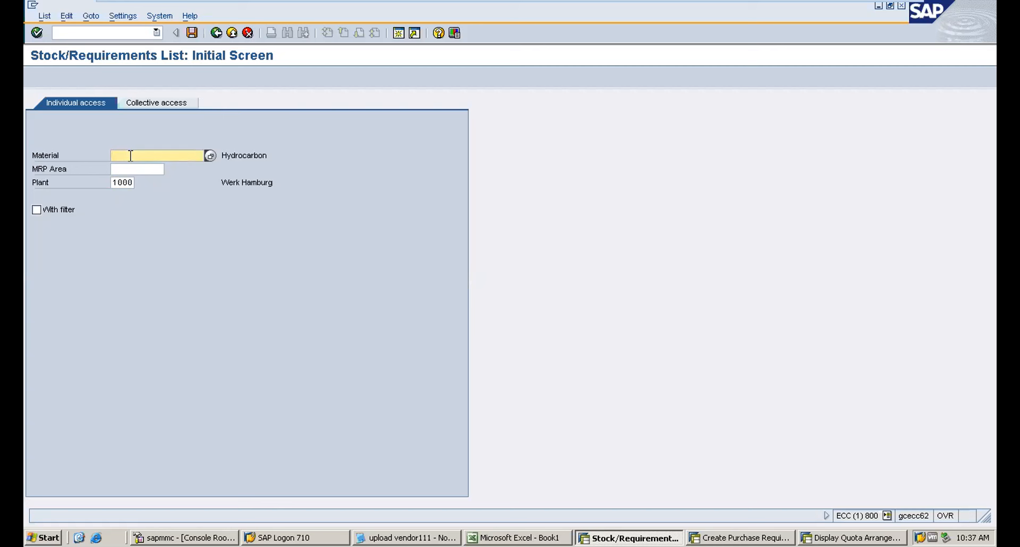
{"action": "left_click", "coordinate": [151, 106]}
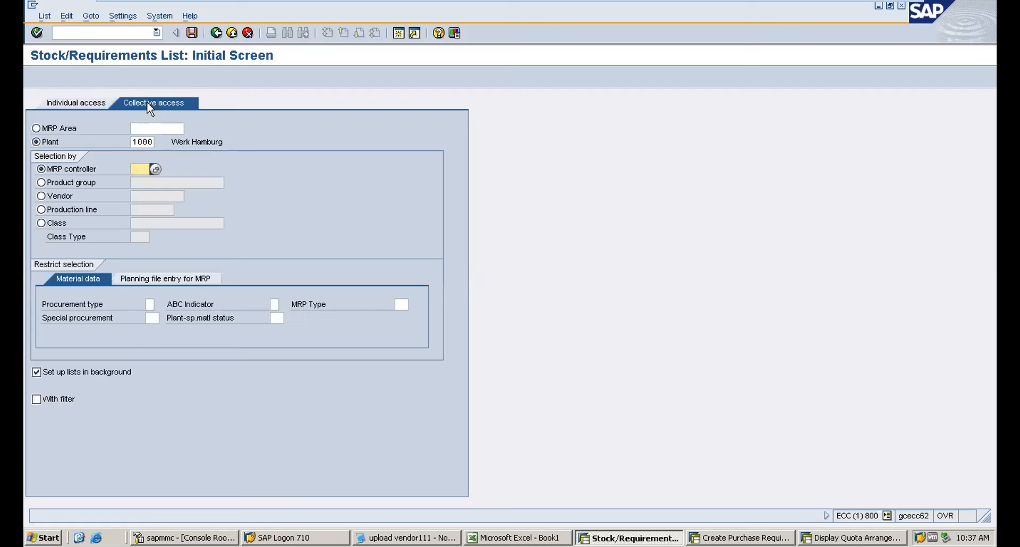
{"action": "left_click", "coordinate": [67, 103]}
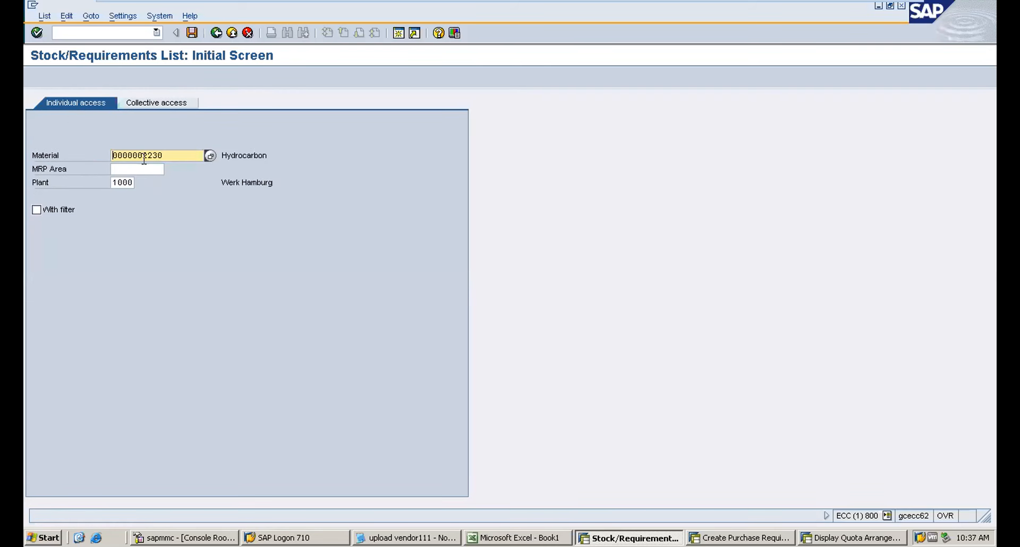
{"action": "left_click_drag", "start_coordinate": [144, 155], "coordinate": [198, 158]}
{"action": "key", "text": "Return"}
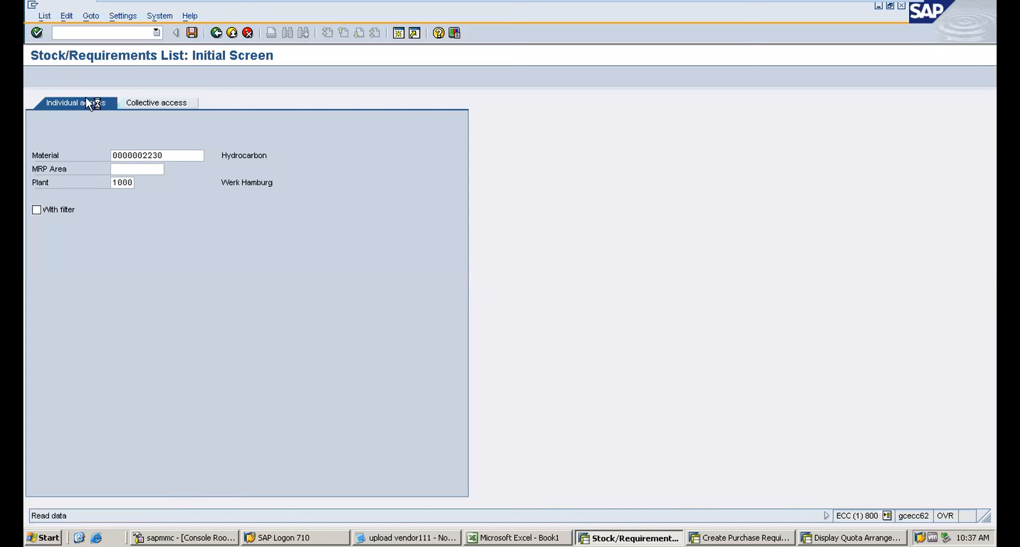
Examine the safety stock line with its required and available quantities for material 2230.
{"action": "left_click", "coordinate": [177, 539]}
{"action": "left_click", "coordinate": [110, 40]}
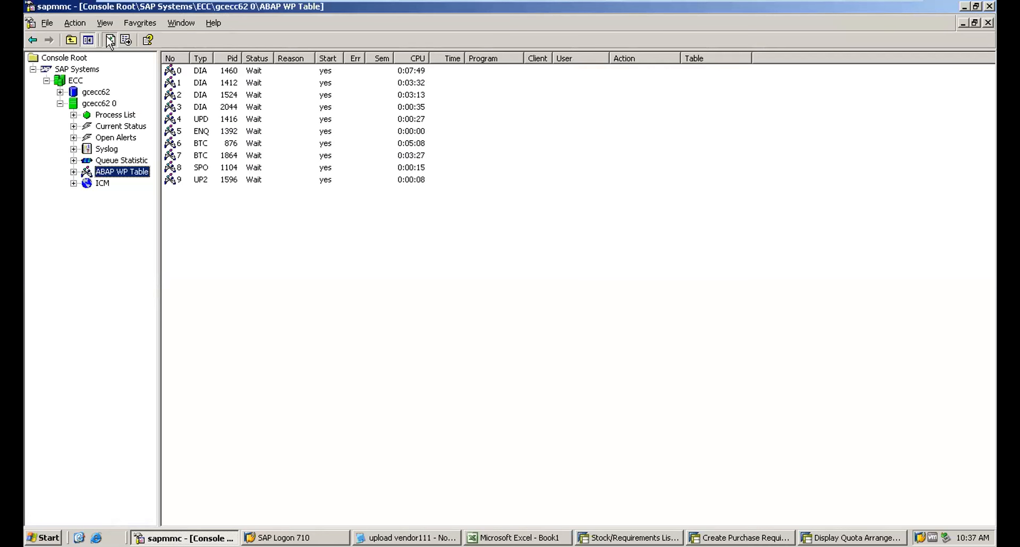
{"action": "key", "text": "alt+Tab"}
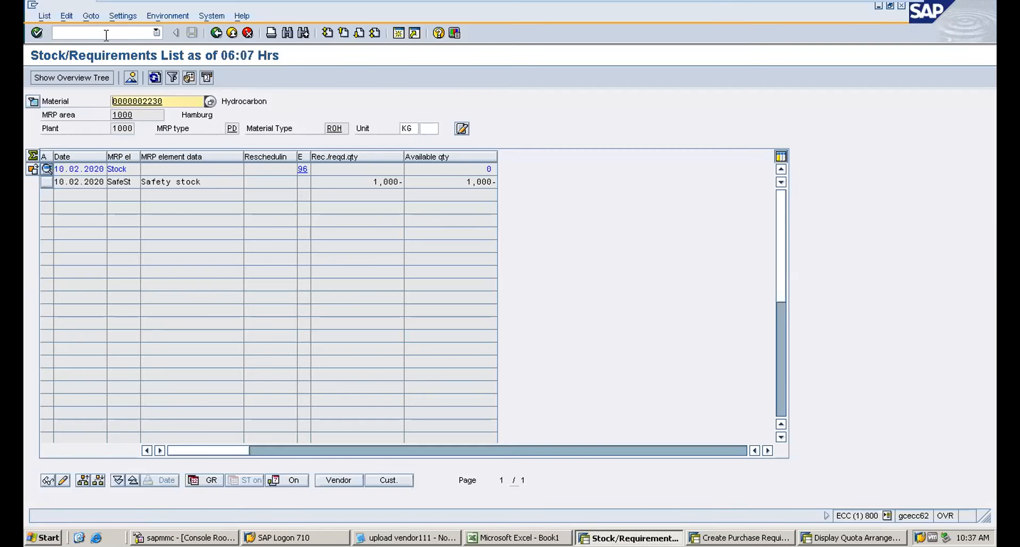
{"action": "left_click_drag", "start_coordinate": [202, 182], "coordinate": [117, 184]}
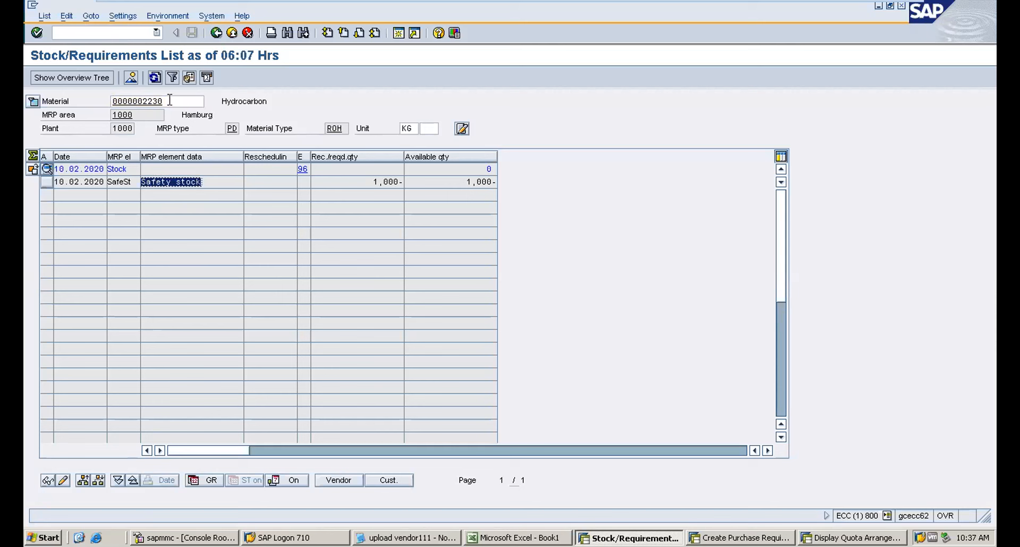
{"action": "left_click_drag", "start_coordinate": [168, 101], "coordinate": [83, 101]}
{"action": "left_click_drag", "start_coordinate": [143, 115], "coordinate": [58, 115]}
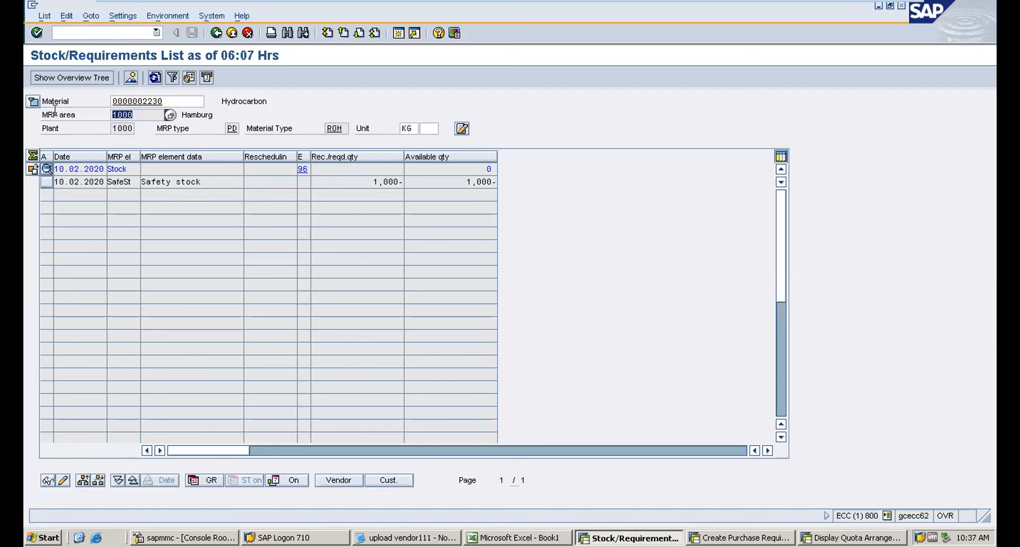
{"action": "left_click_drag", "start_coordinate": [202, 182], "coordinate": [96, 195]}
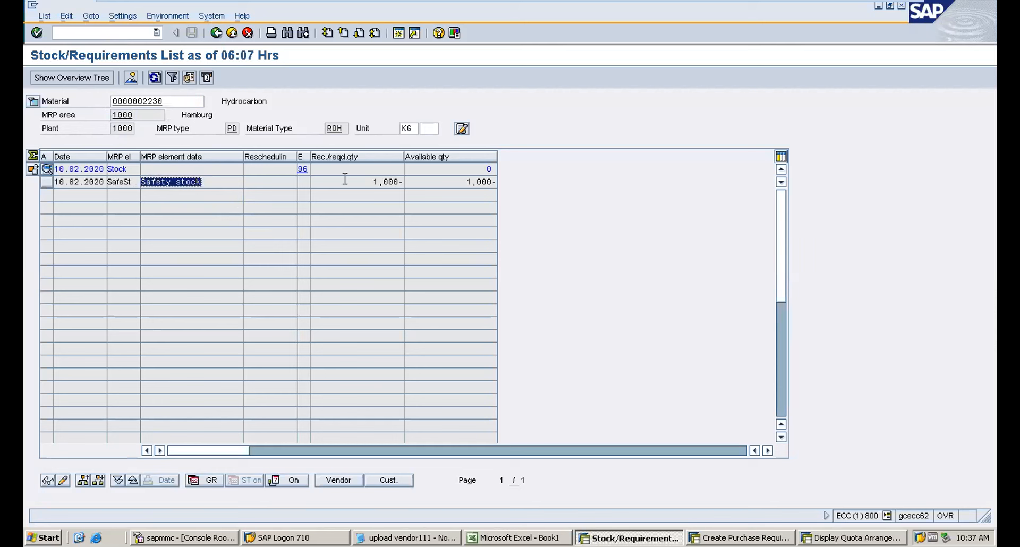
{"action": "left_click_drag", "start_coordinate": [366, 181], "coordinate": [401, 181]}
{"action": "left_click", "coordinate": [408, 183]}
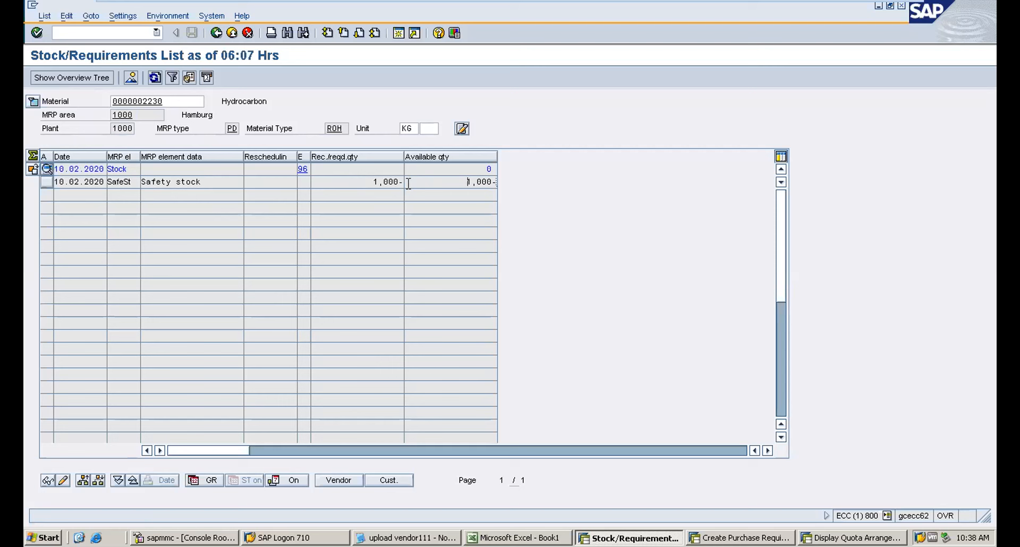
{"action": "left_click_drag", "start_coordinate": [408, 183], "coordinate": [528, 189]}
Open transaction MD02 for single-item, multi-level planning of the material.
{"action": "left_click", "coordinate": [68, 30]}
{"action": "key", "text": "alt+Tab"}
{"action": "key", "text": "alt+Tab"}
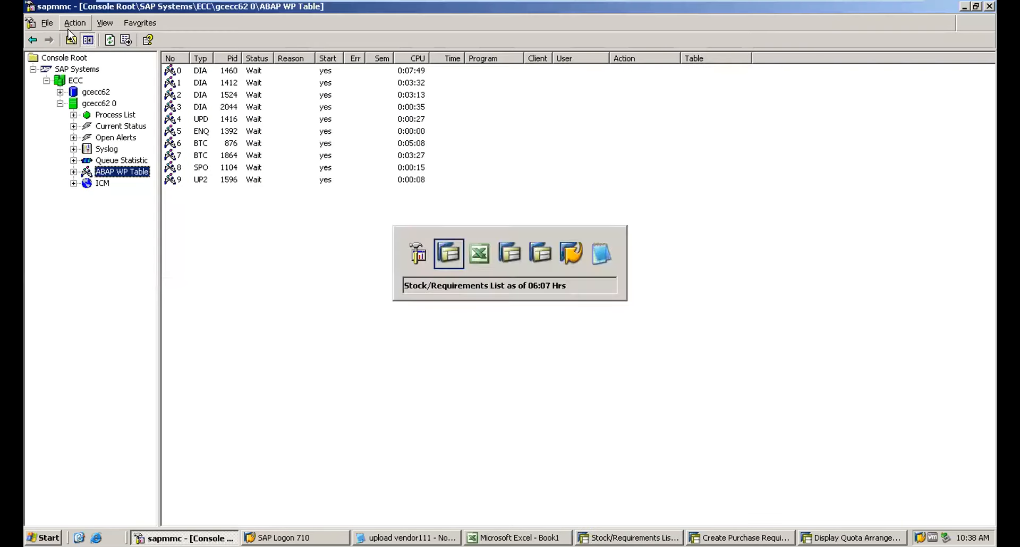
{"action": "type", "text": "/"}
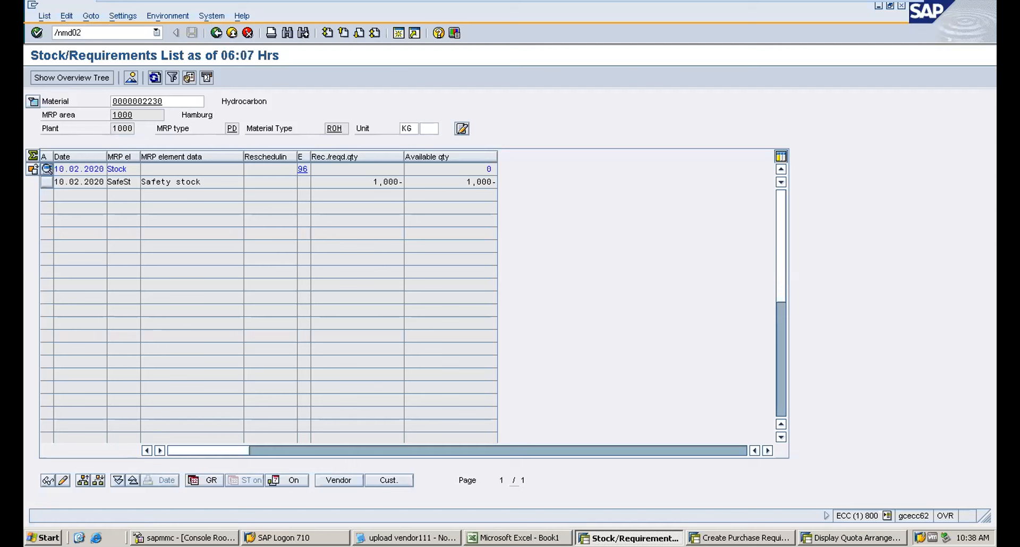
{"action": "type", "text": "nmd02"}
{"action": "key", "text": "Return"}
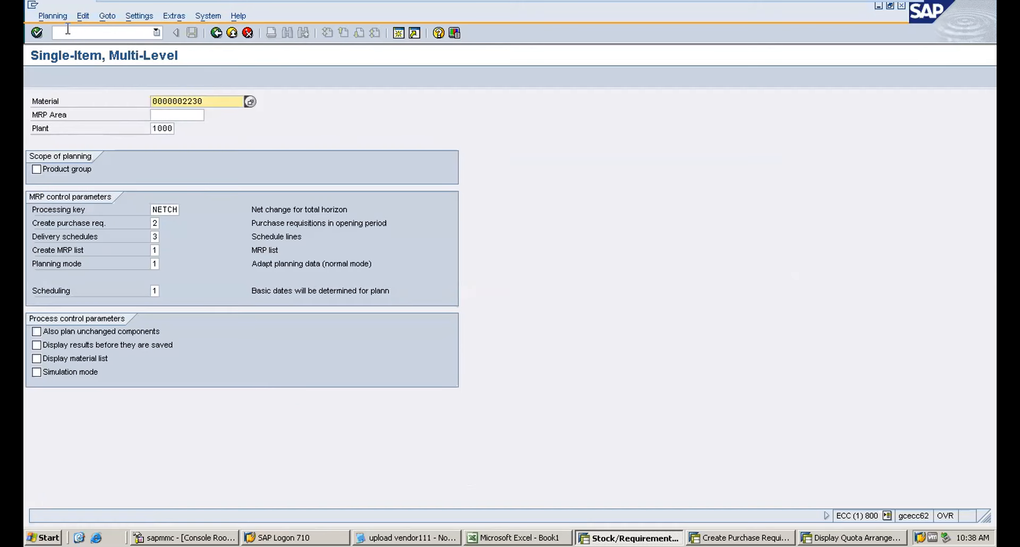
Run single-item, multi-level MRP planning for material 2230 in plant 1000.
{"action": "left_click_drag", "start_coordinate": [208, 100], "coordinate": [174, 129]}
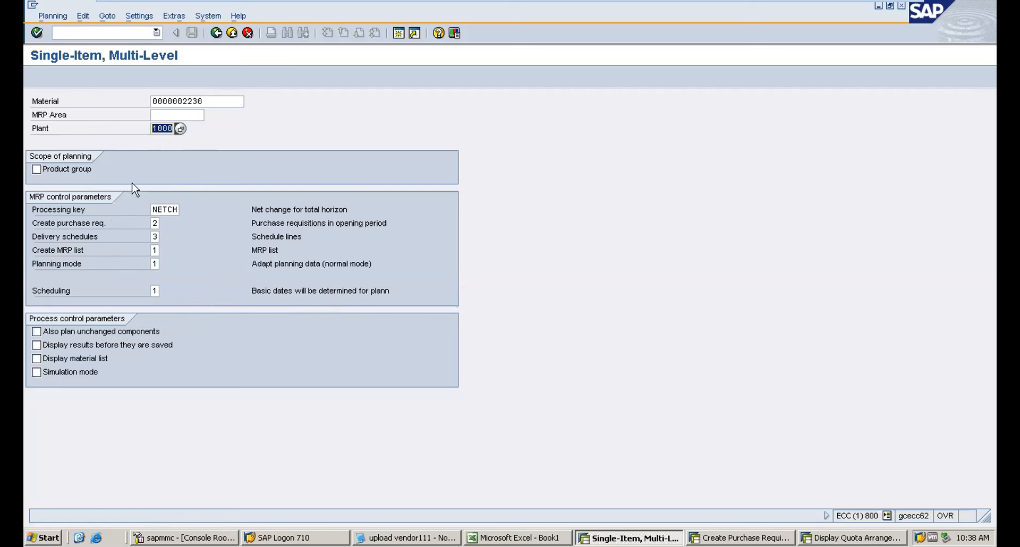
{"action": "key", "text": "Return"}
{"action": "key", "text": "Return"}
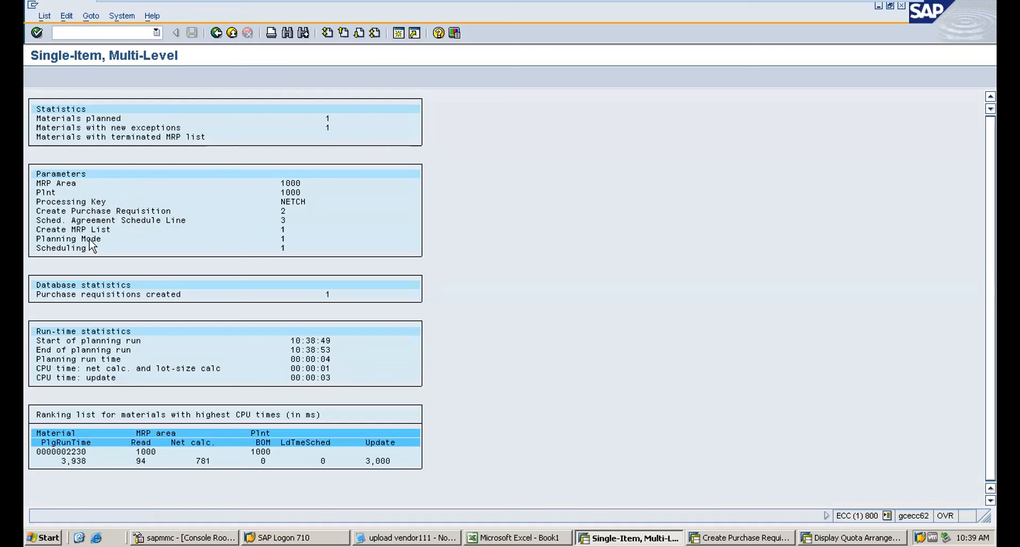
Return to the stock/requirements list for material 2230 from the planning results.
{"action": "double_click", "coordinate": [105, 211]}
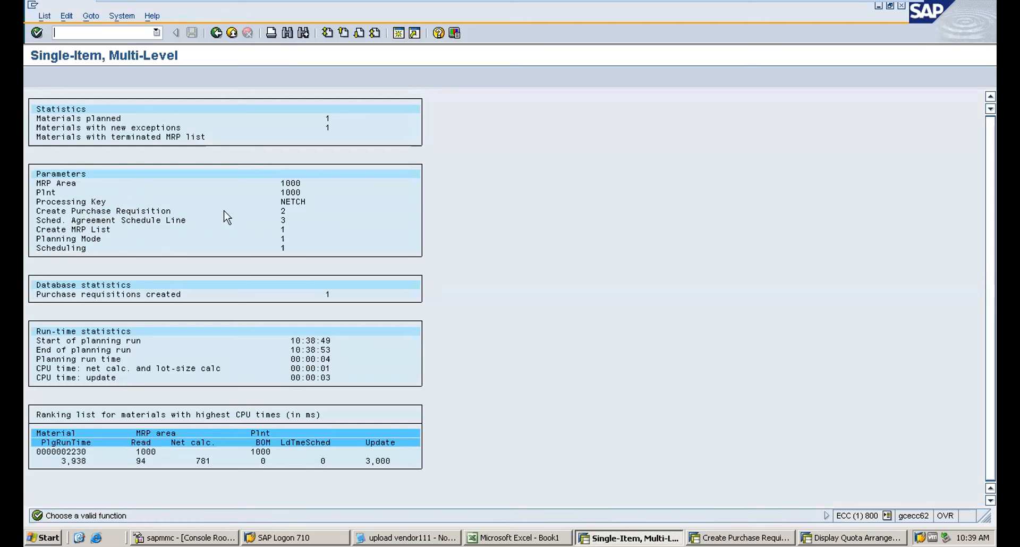
{"action": "double_click", "coordinate": [290, 213]}
{"action": "type", "text": "/nmd04"}
{"action": "key", "text": "Return"}
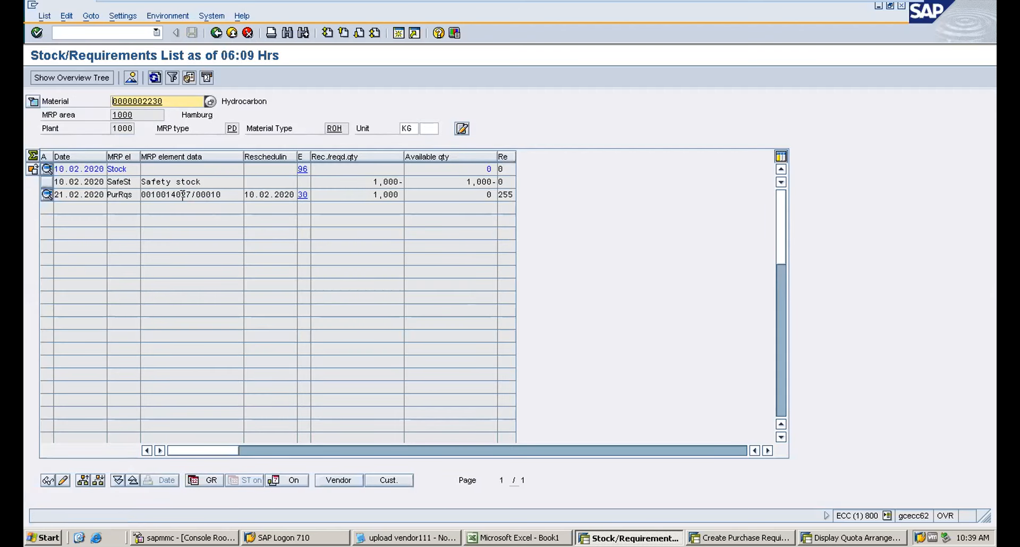
Examine the safety stock and purchase requisition quantities in the stock/requirements list.
{"action": "left_click_drag", "start_coordinate": [202, 182], "coordinate": [94, 179]}
{"action": "left_click", "coordinate": [459, 184]}
{"action": "left_click_drag", "start_coordinate": [459, 184], "coordinate": [542, 191]}
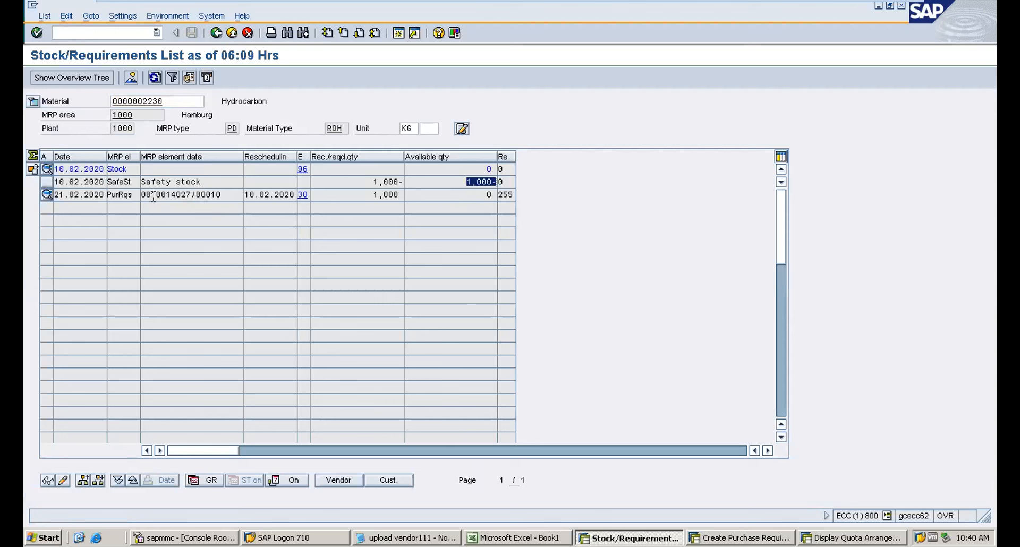
{"action": "left_click_drag", "start_coordinate": [246, 198], "coordinate": [307, 198]}
{"action": "left_click_drag", "start_coordinate": [374, 197], "coordinate": [408, 201]}
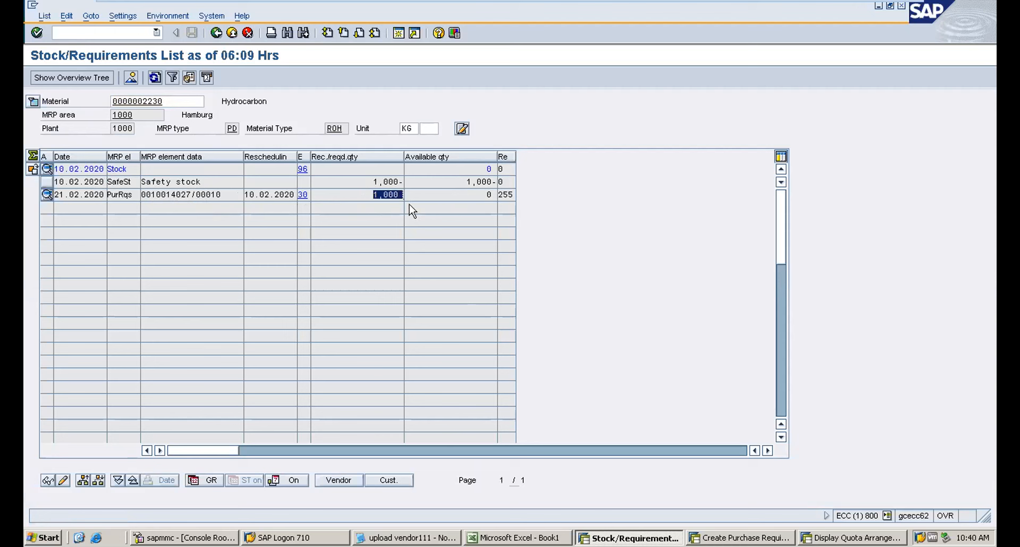
{"action": "left_click", "coordinate": [371, 193]}
{"action": "left_click", "coordinate": [476, 195]}
{"action": "left_click_drag", "start_coordinate": [477, 195], "coordinate": [508, 203]}
Open the additional data of the purchase requisition line and close it again.
{"action": "double_click", "coordinate": [167, 194]}
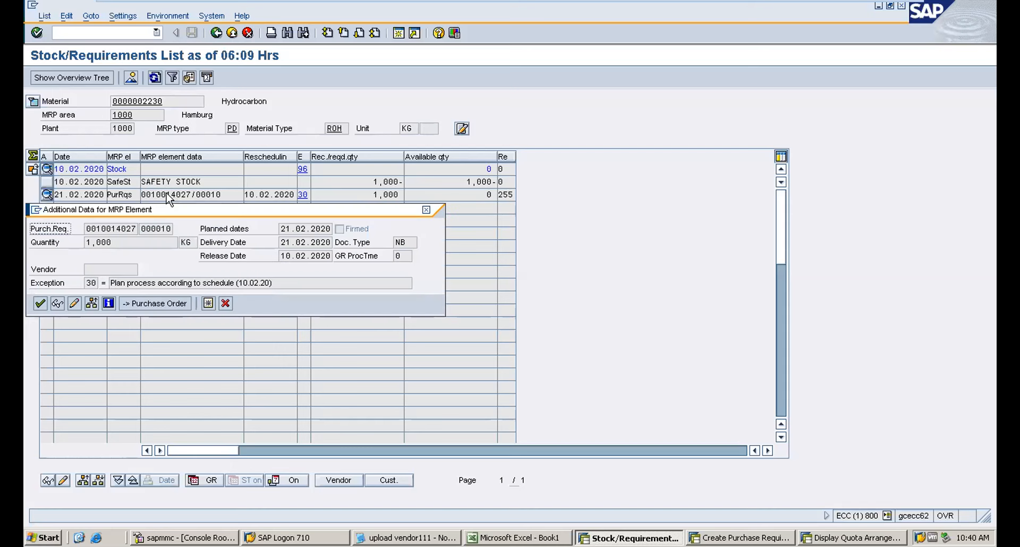
{"action": "left_click", "coordinate": [96, 270]}
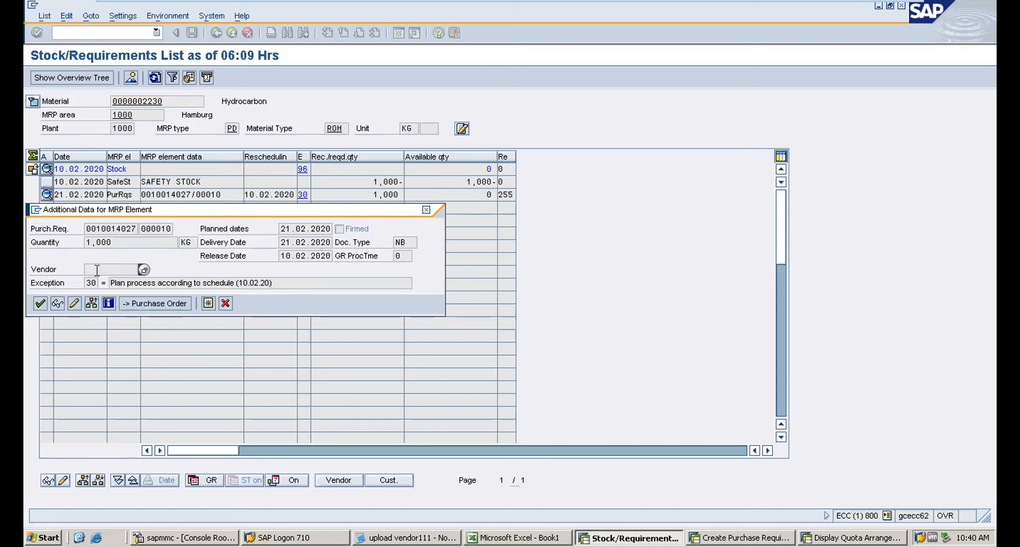
{"action": "left_click", "coordinate": [225, 302]}
Open transaction MM02 to change material 2230.
{"action": "left_click", "coordinate": [65, 33]}
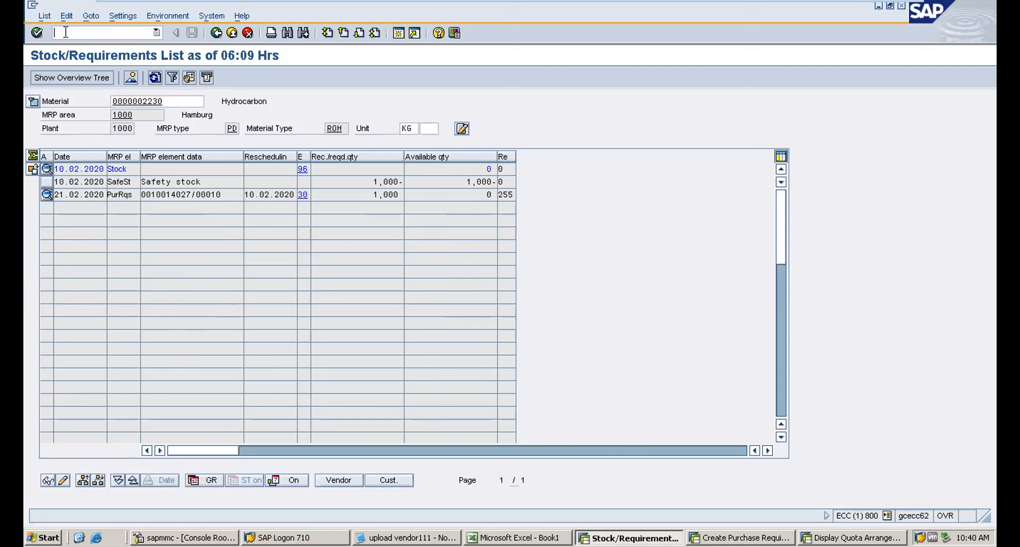
{"action": "type", "text": "./"}
{"action": "key", "text": "BackSpace"}
{"action": "key", "text": "BackSpace"}
{"action": "type", "text": "/nmm02"}
{"action": "key", "text": "Return"}
Select the MRP 2 view, set the safety stock to 1200 and save the material.
{"action": "key", "text": "Return"}
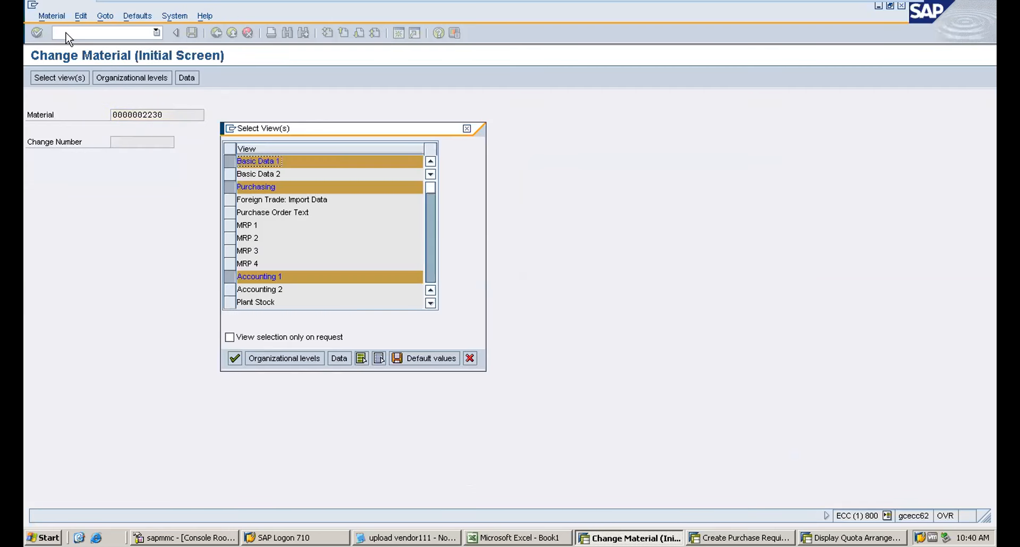
{"action": "left_click", "coordinate": [239, 239]}
{"action": "left_click", "coordinate": [234, 240]}
{"action": "key", "text": "Return"}
{"action": "key", "text": "Return"}
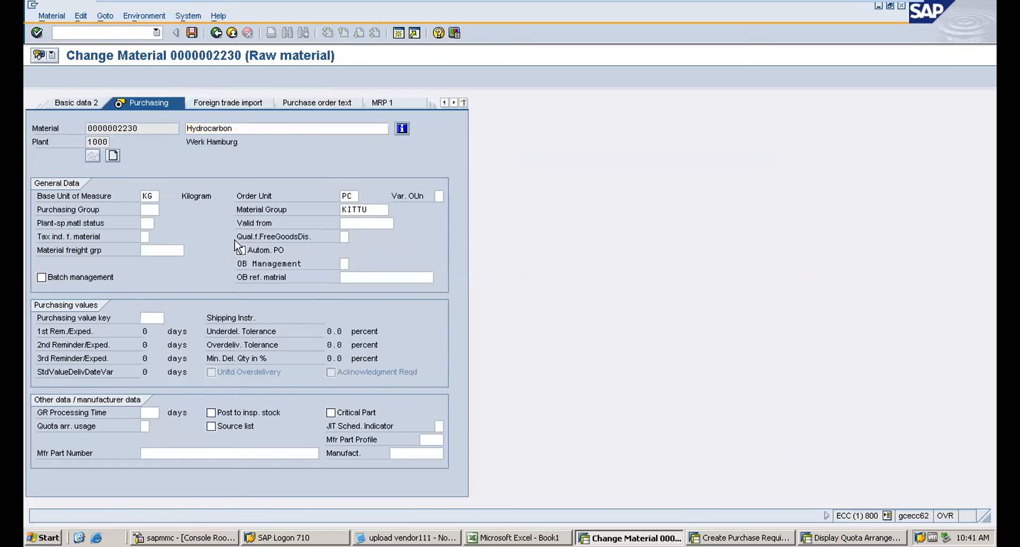
{"action": "key", "text": "Return"}
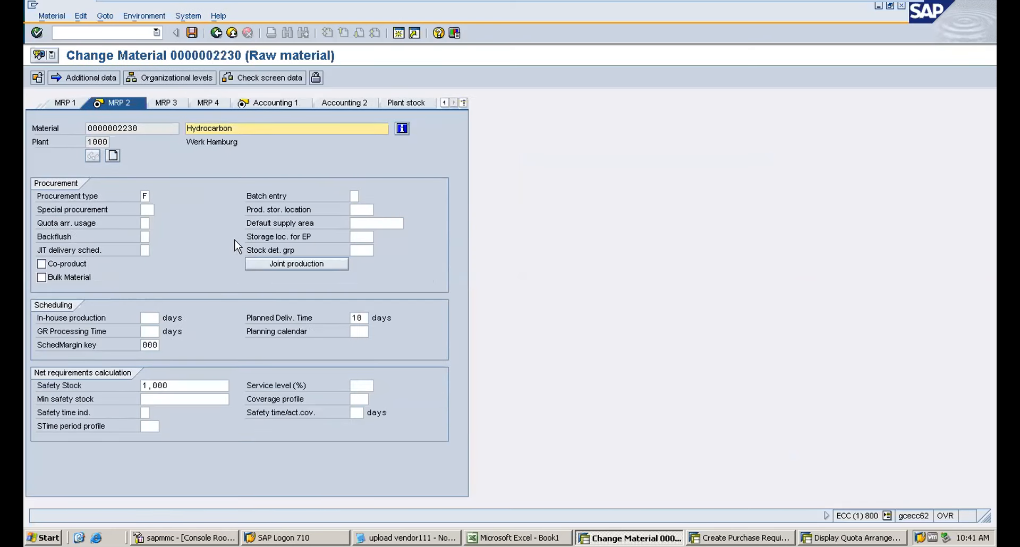
{"action": "double_click", "coordinate": [183, 385]}
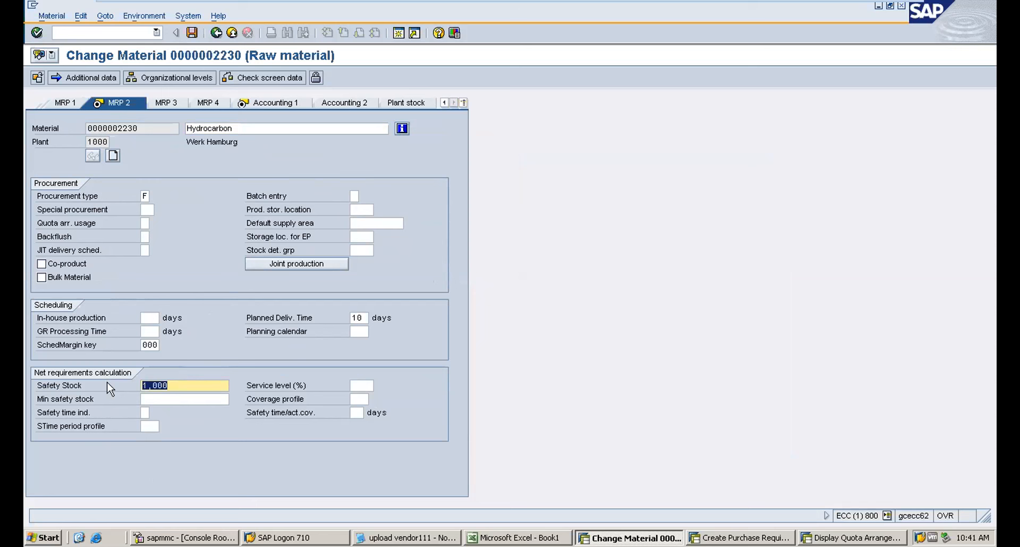
{"action": "type", "text": "1200"}
{"action": "key", "text": "Return"}
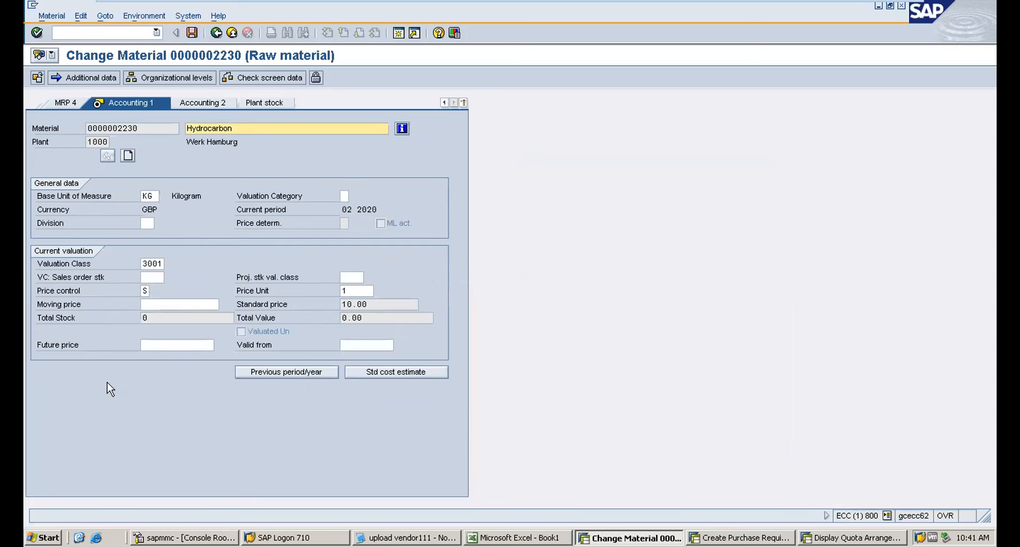
{"action": "key", "text": "Return"}
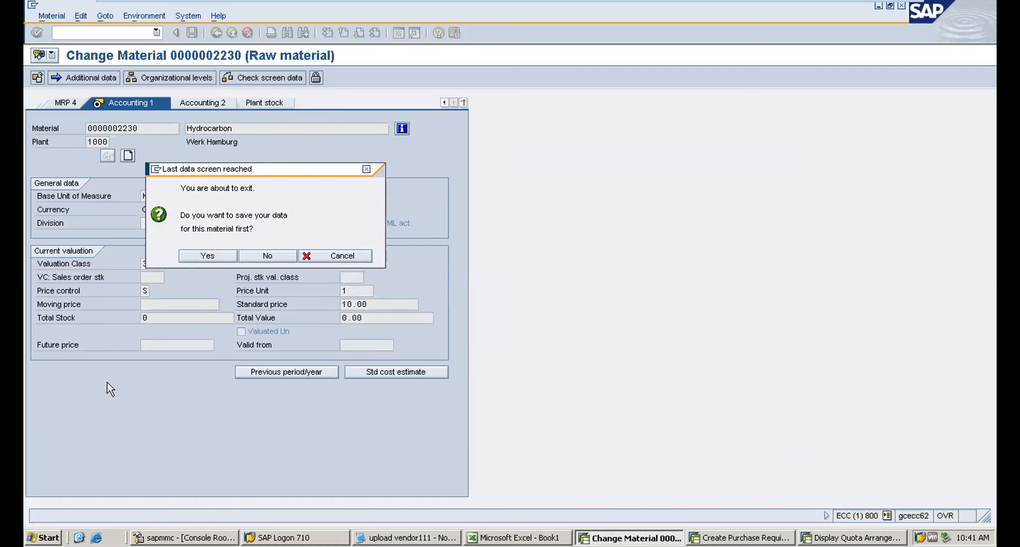
{"action": "key", "text": "Return"}
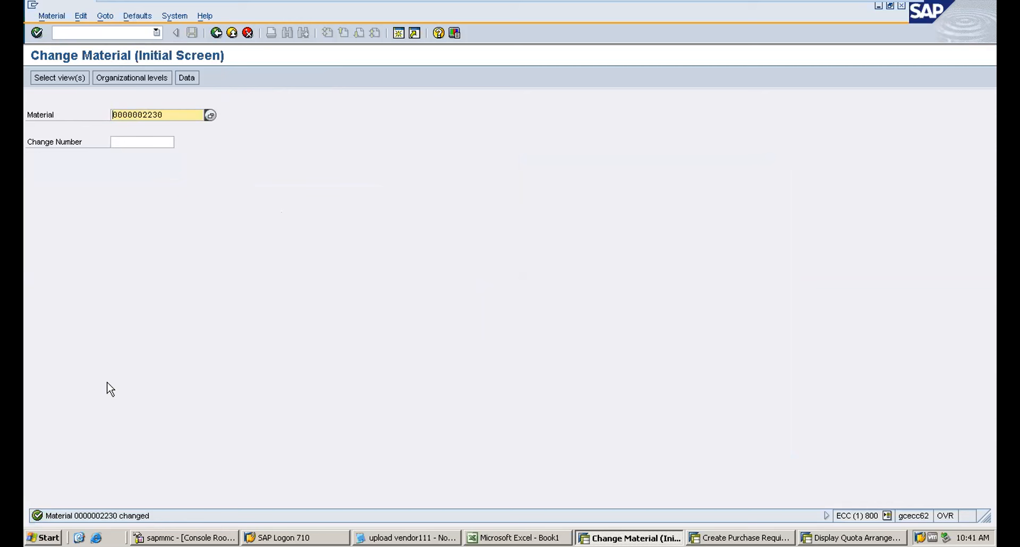
Open source list maintenance ME01 for material 2230 in plant 1000.
{"action": "left_click", "coordinate": [66, 33]}
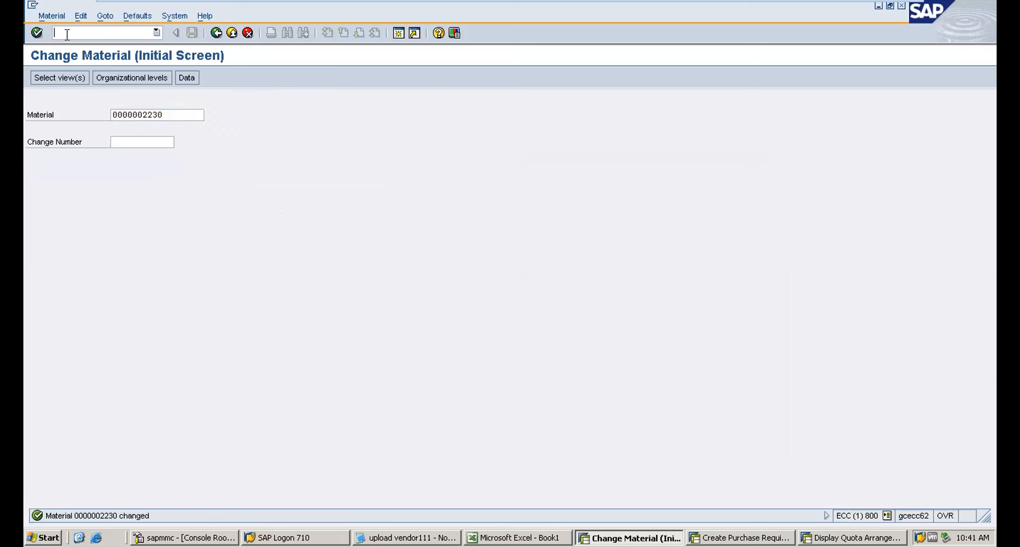
{"action": "type", "text": "/nme01"}
{"action": "key", "text": "Return"}
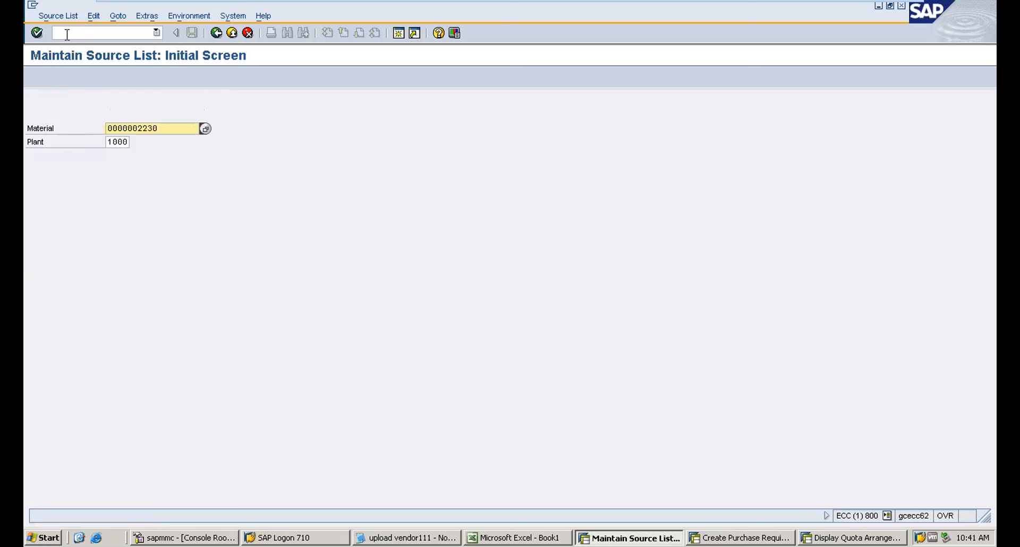
{"action": "key", "text": "Return"}
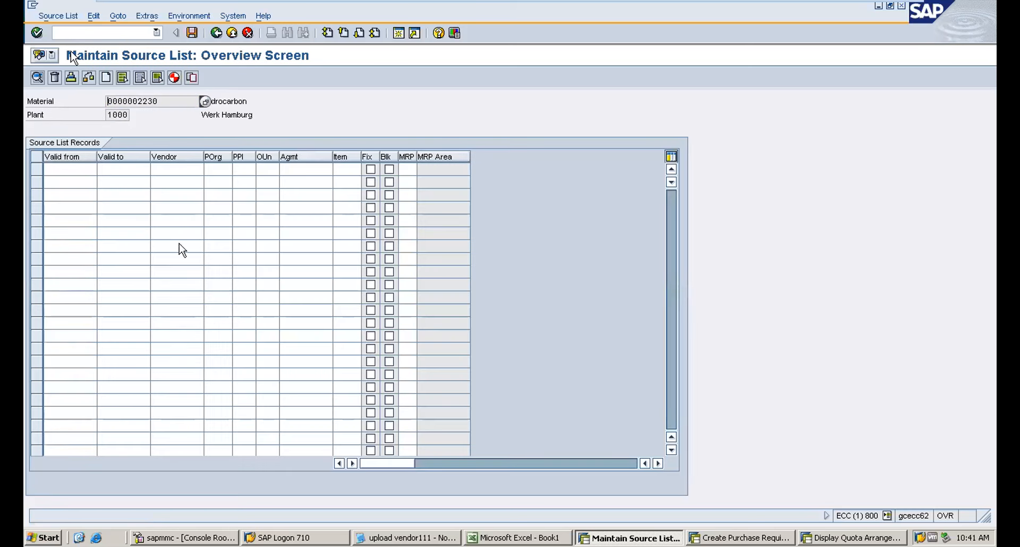
Add a source list record valid 01.08.2019 to 31.08.2020 for vendor AAA1 and purchasing organization 2000.
{"action": "left_click", "coordinate": [75, 172]}
{"action": "left_click", "coordinate": [68, 180]}
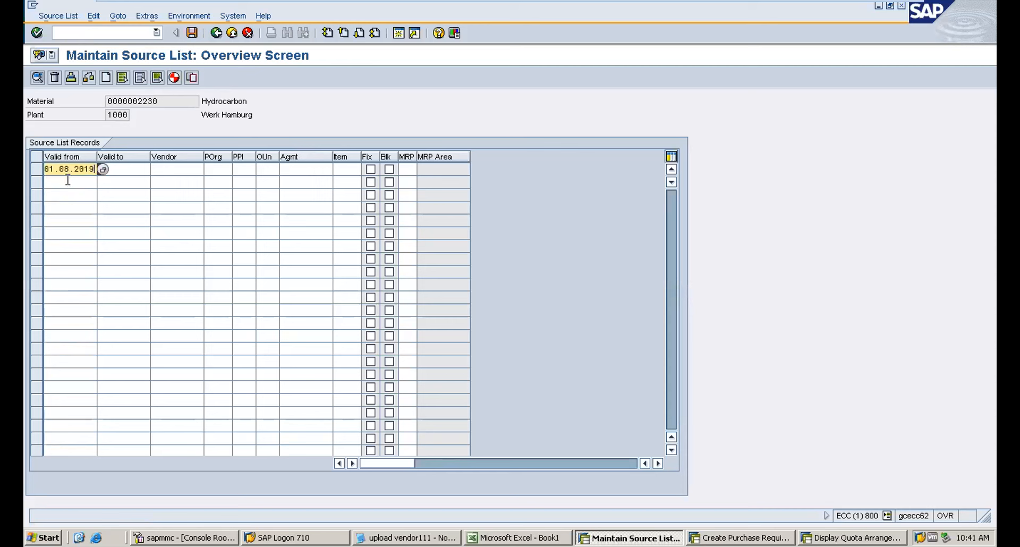
{"action": "left_click", "coordinate": [124, 170]}
{"action": "type", "text": "3"}
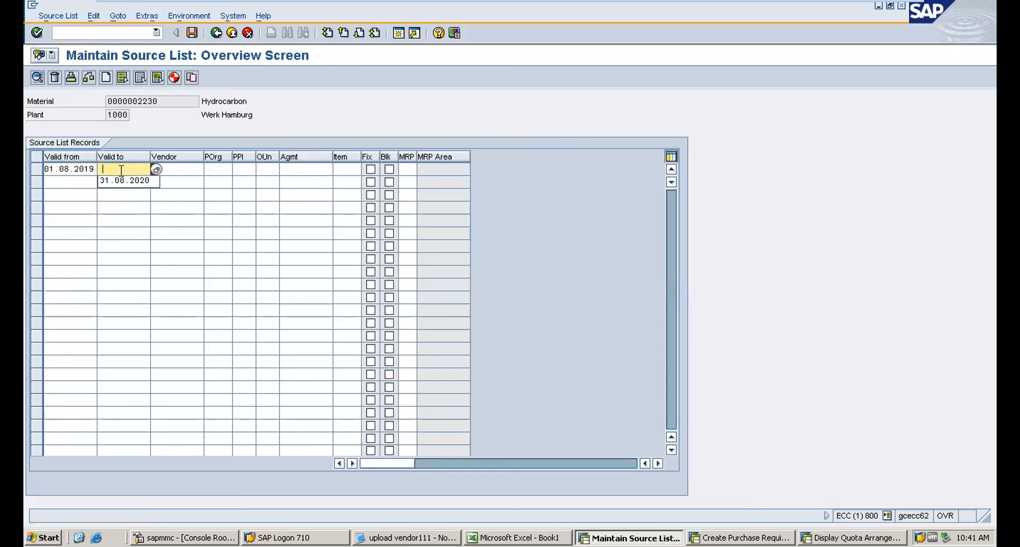
{"action": "left_click", "coordinate": [118, 181]}
{"action": "left_click_drag", "start_coordinate": [202, 158], "coordinate": [179, 158]}
{"action": "left_click", "coordinate": [165, 169]}
{"action": "type", "text": "A"}
{"action": "left_click", "coordinate": [169, 181]}
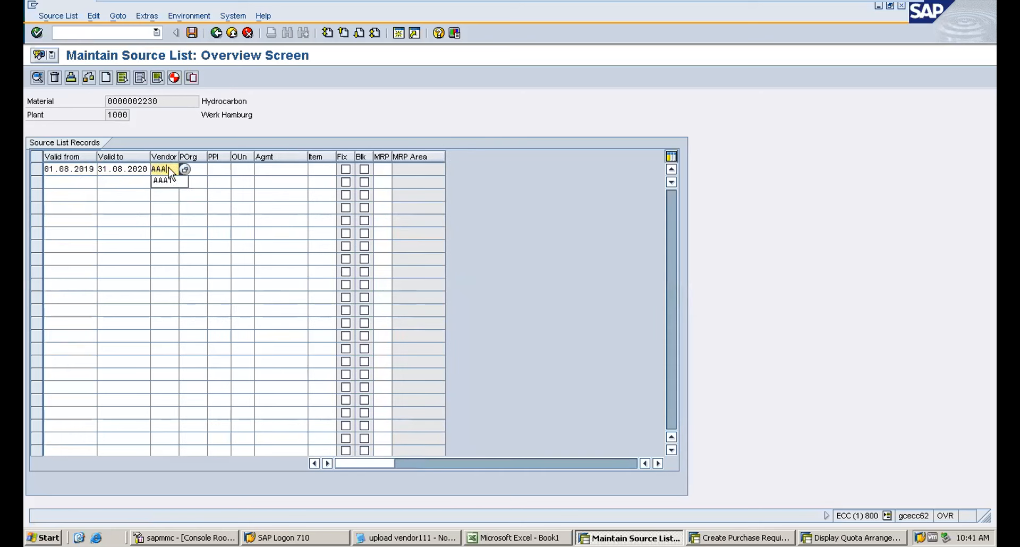
{"action": "left_click", "coordinate": [200, 168]}
{"action": "left_click", "coordinate": [199, 180]}
Set the record's MRP usage to 1, Record relevant to MRP.
{"action": "left_click", "coordinate": [382, 170]}
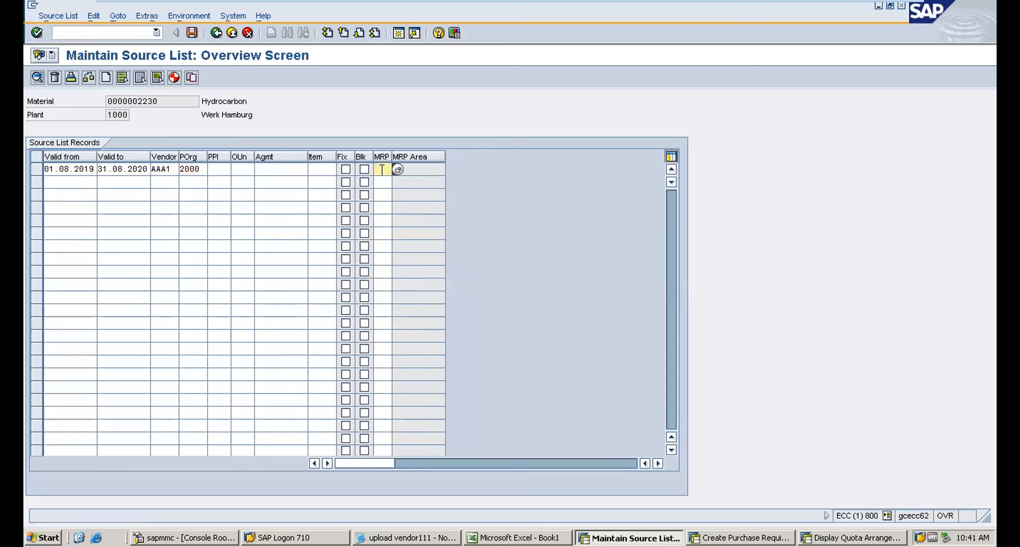
{"action": "left_click", "coordinate": [397, 170]}
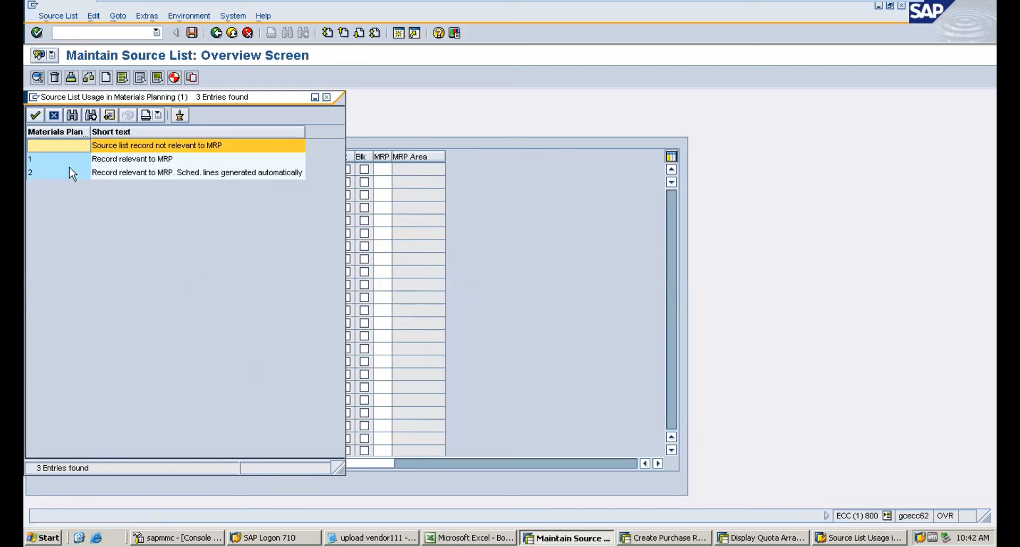
{"action": "left_click", "coordinate": [100, 163]}
{"action": "double_click", "coordinate": [100, 159]}
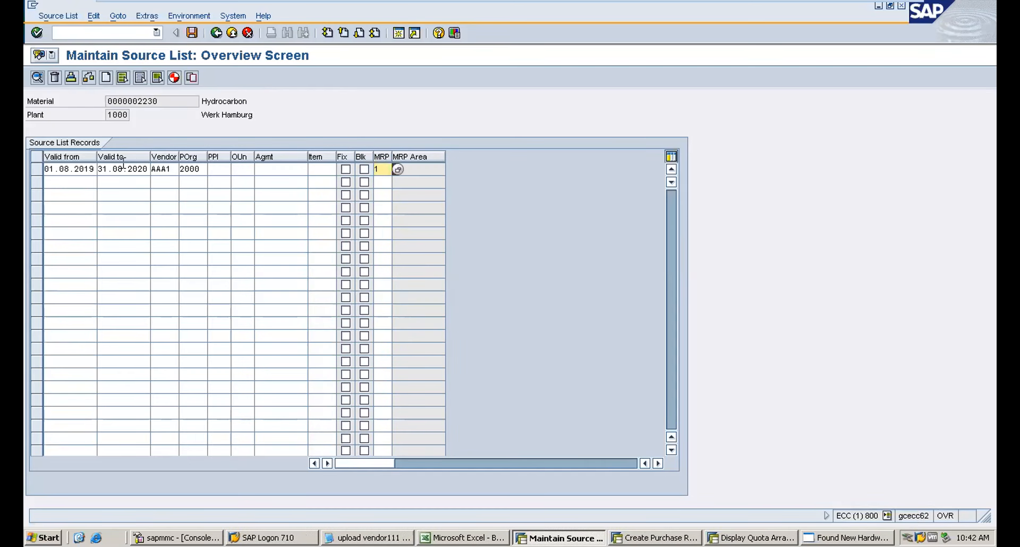
Change the record's valid-to date to 31.08.2021 and confirm the entries.
{"action": "left_click", "coordinate": [144, 166]}
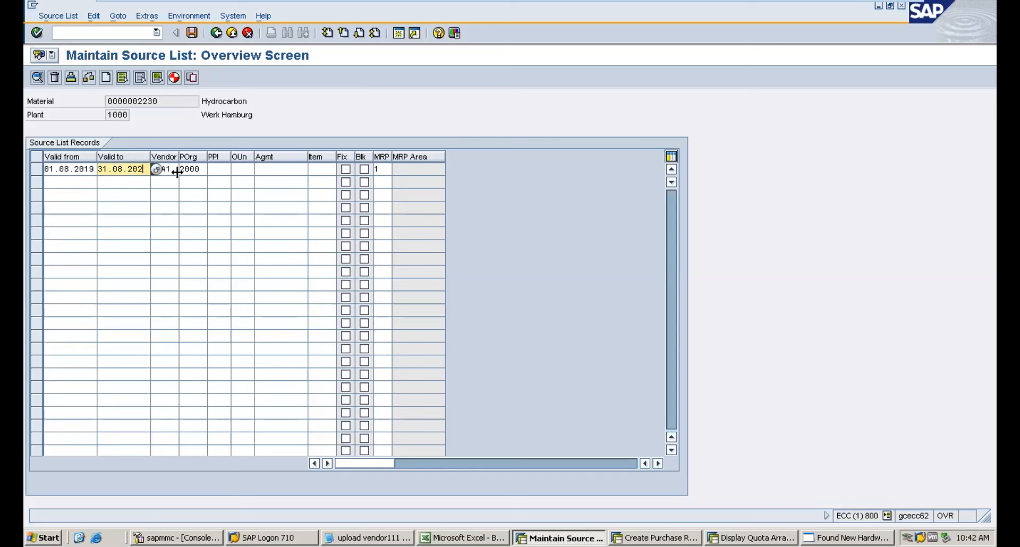
{"action": "type", "text": "1"}
{"action": "key", "text": "Return"}
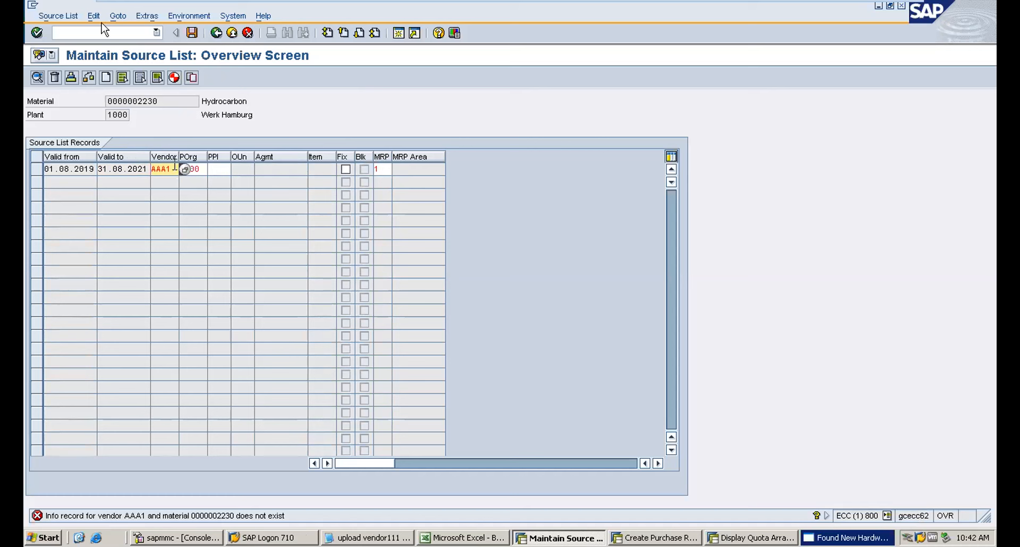
Start creating a purchasing info record with ME11 for vendor 100325, material 2230, purchasing org 2000, plant 1000.
{"action": "left_click", "coordinate": [88, 33]}
{"action": "type", "text": "/nme11"}
{"action": "key", "text": "Return"}
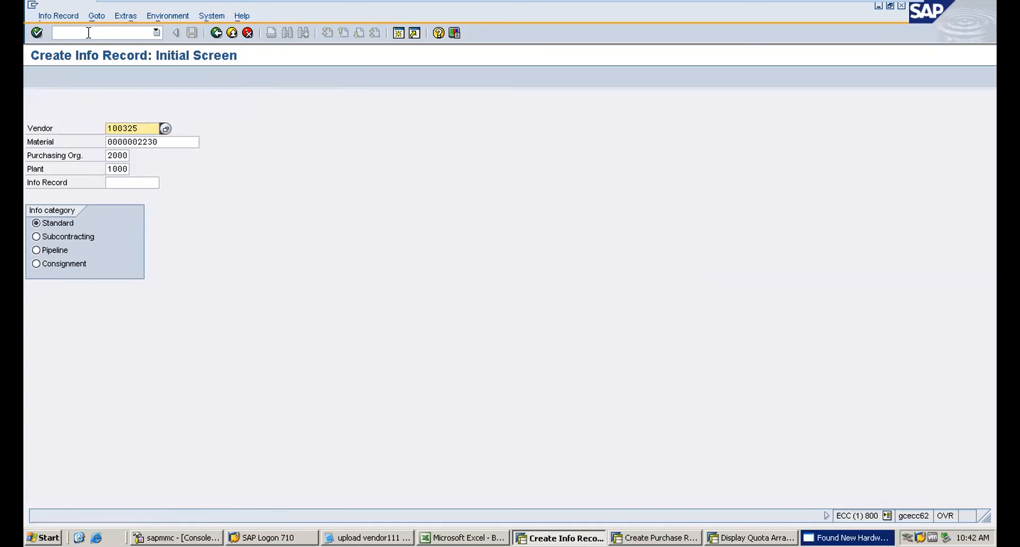
{"action": "key", "text": "Return"}
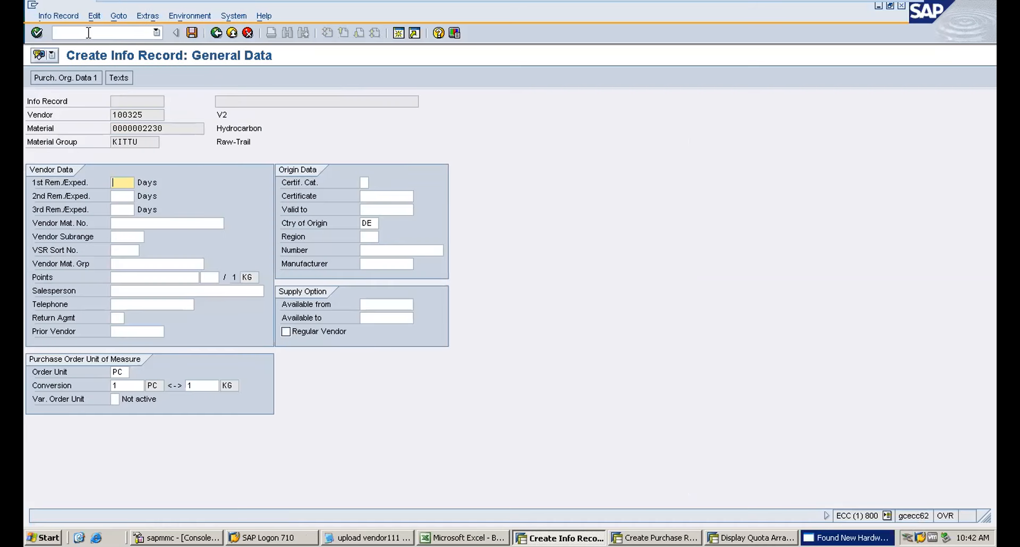
{"action": "key", "text": "Return"}
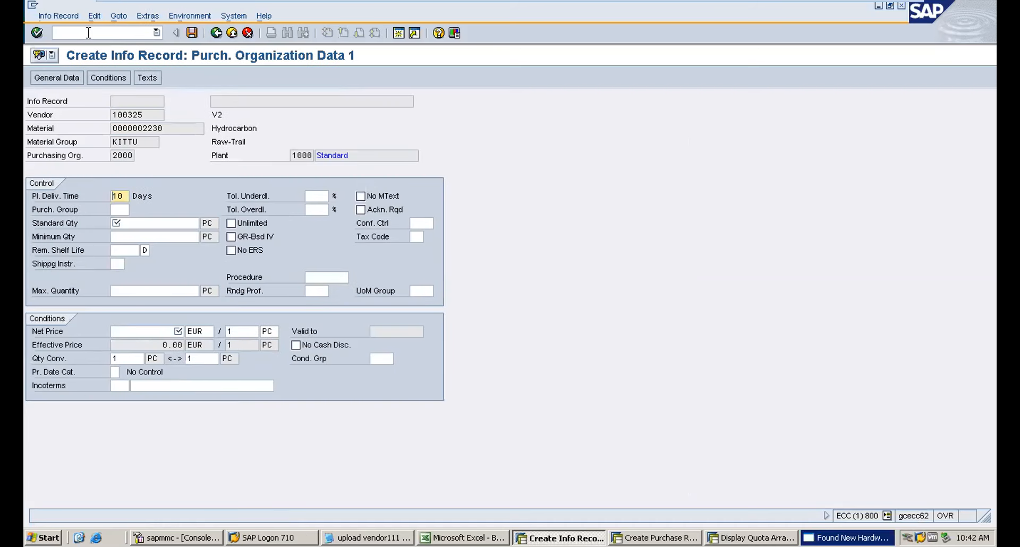
Set the purchasing group to 000 and the standard quantity to 100 in the purchasing organization data.
{"action": "key", "text": "Tab"}
{"action": "key", "text": "Tab"}
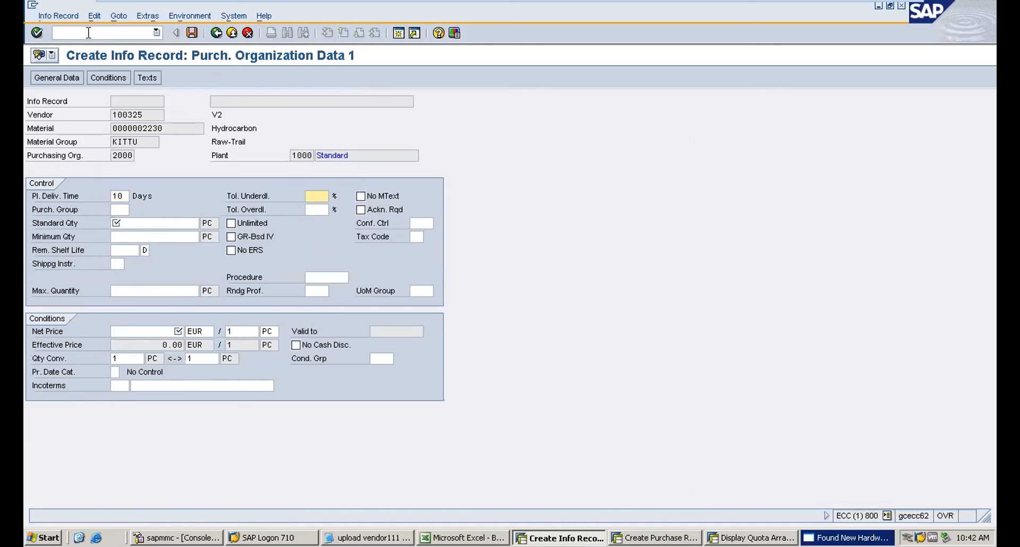
{"action": "key", "text": "Tab"}
{"action": "type", "text": "000"}
{"action": "key", "text": "Tab"}
{"action": "key", "text": "Tab"}
{"action": "key", "text": "Tab"}
{"action": "type", "text": "100"}
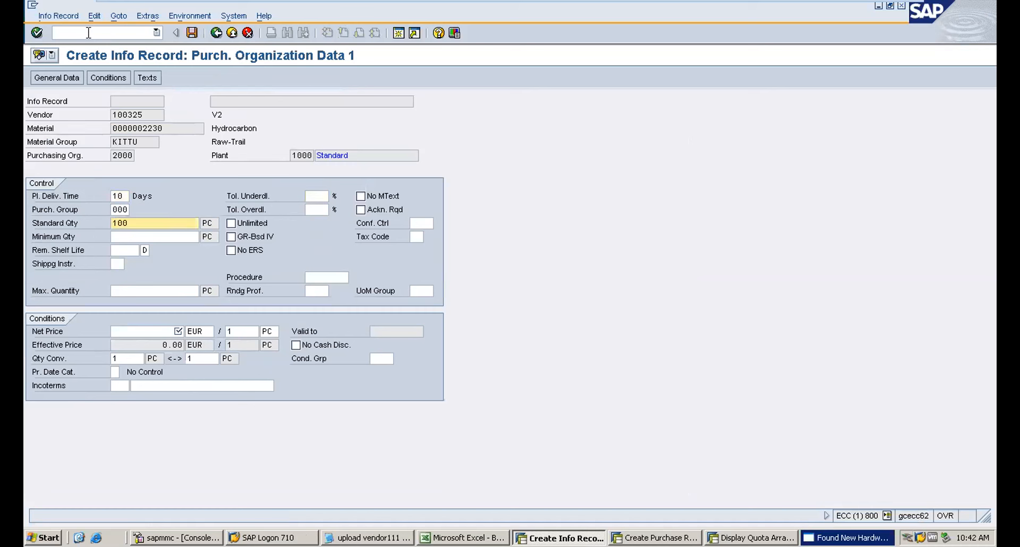
{"action": "key", "text": "Tab"}
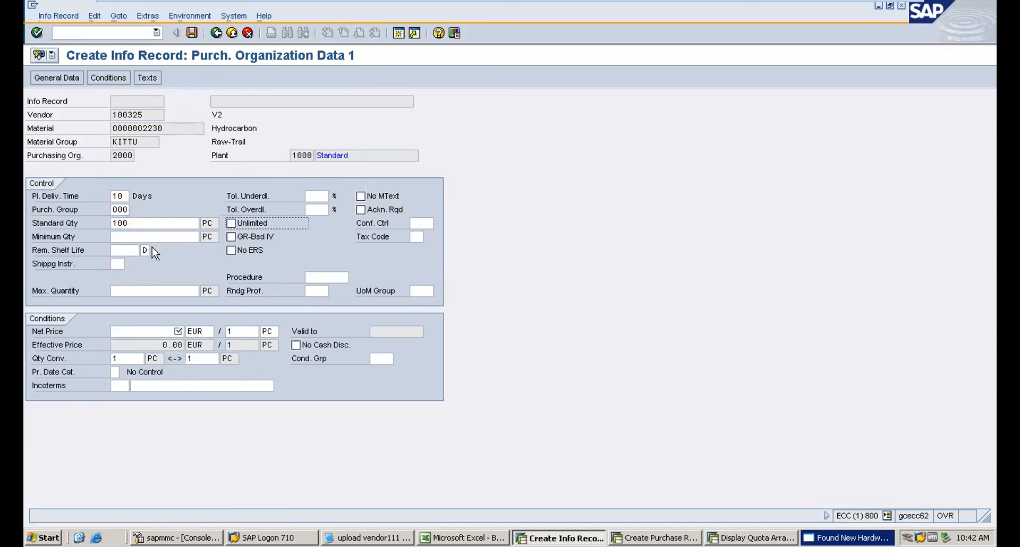
Set the minimum quantity to 100 and the net price to 20 in the info record's purchasing organization data.
{"action": "left_click", "coordinate": [142, 236]}
{"action": "type", "text": "1"}
{"action": "left_click", "coordinate": [135, 249]}
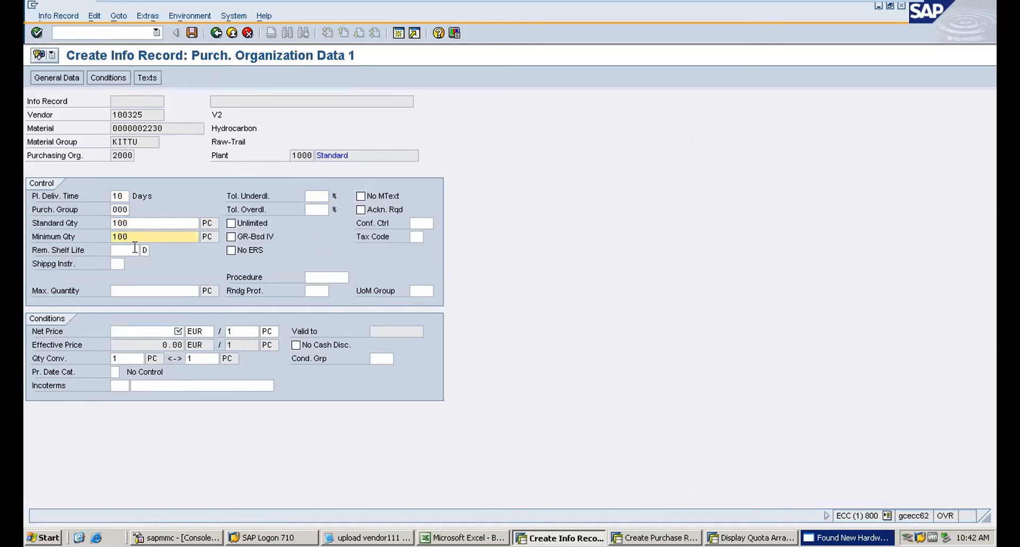
{"action": "key", "text": "Return"}
{"action": "type", "text": "2"}
{"action": "left_click", "coordinate": [171, 353]}
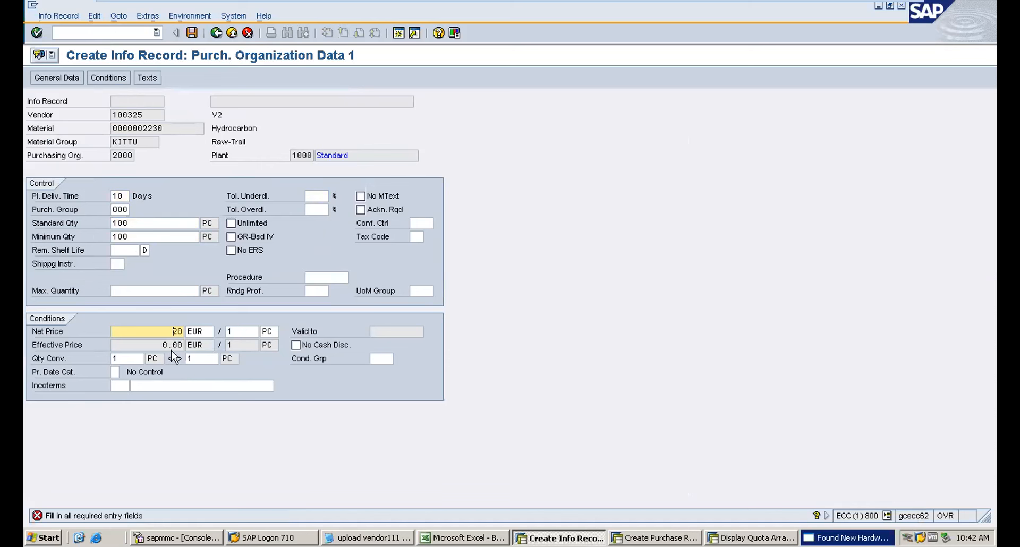
Move through the remaining info record screens and save the purchasing info record.
{"action": "key", "text": "Return"}
{"action": "key", "text": "Return"}
{"action": "key", "text": "Return"}
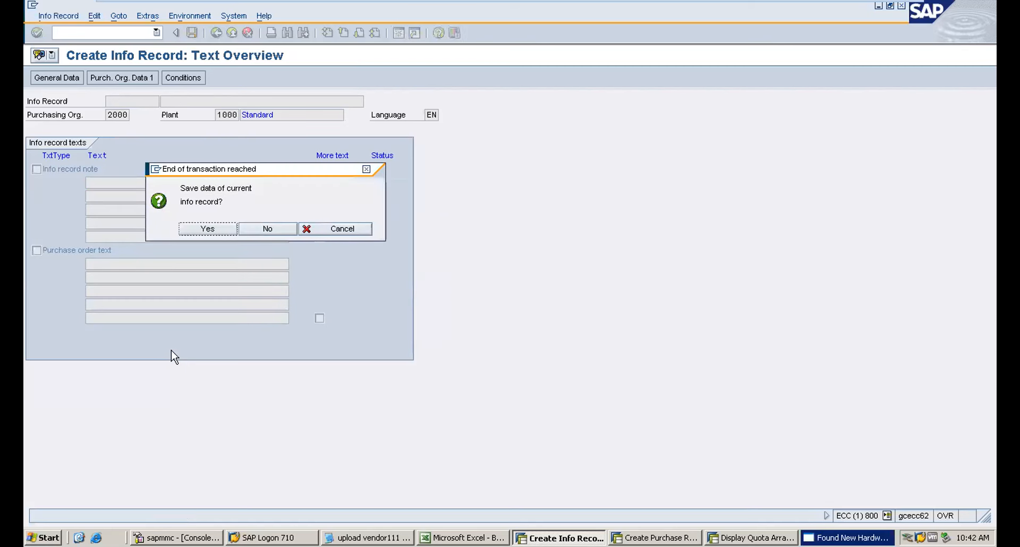
{"action": "key", "text": "Return"}
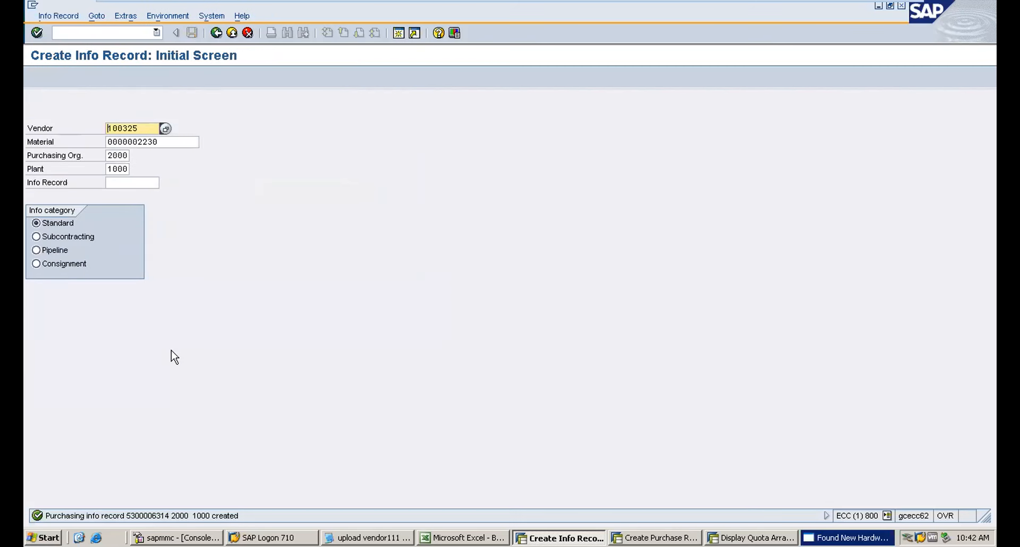
Open source list maintenance (ME01) for material 2230 in plant 1000.
{"action": "left_click", "coordinate": [98, 33]}
{"action": "type", "text": "/nme01"}
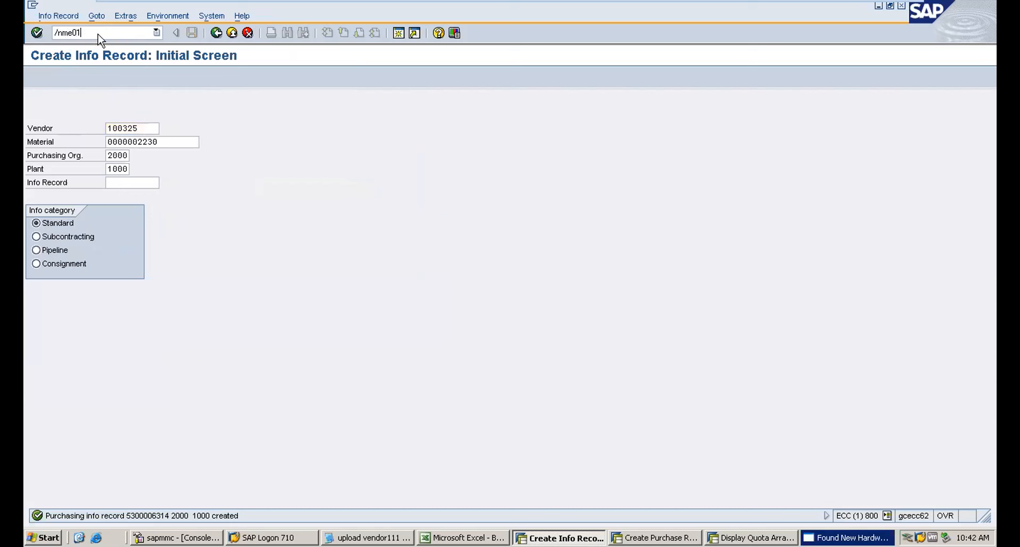
{"action": "key", "text": "Return"}
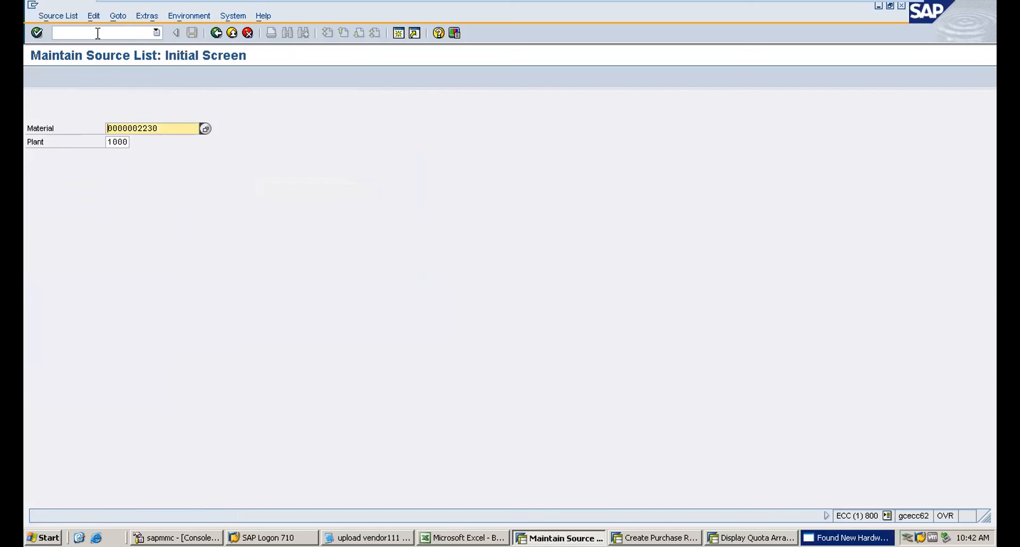
{"action": "left_click", "coordinate": [98, 33]}
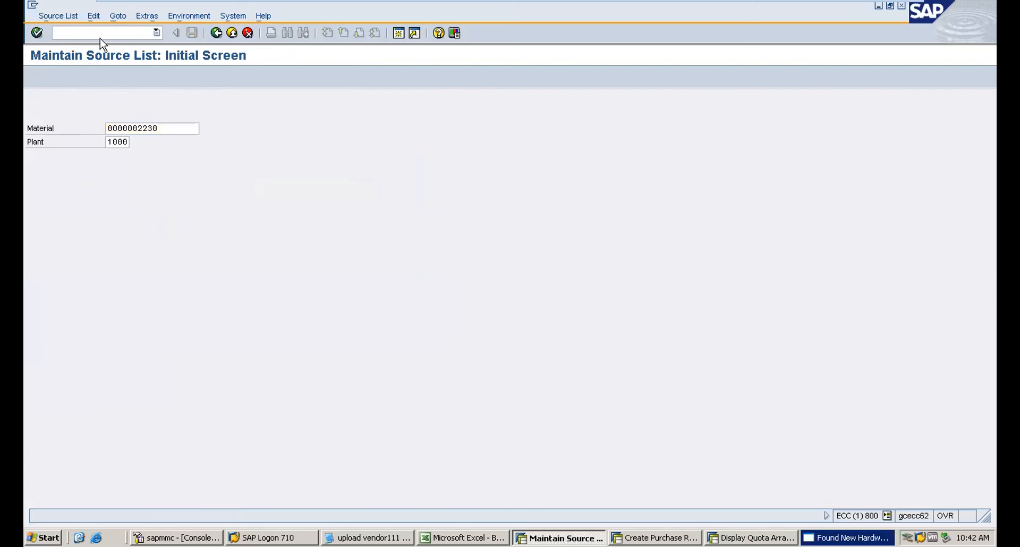
{"action": "left_click", "coordinate": [157, 128]}
{"action": "key", "text": "Return"}
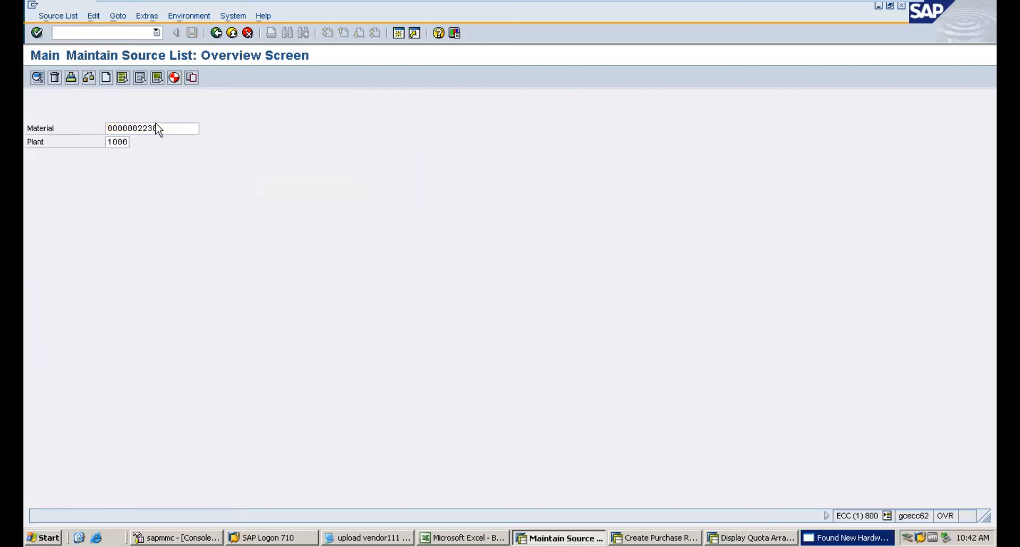
Enter a source list line valid from 01.08.2019 to 31.08.2021 for vendor AAA1.
{"action": "left_click", "coordinate": [75, 168]}
{"action": "type", "text": "0"}
{"action": "left_click", "coordinate": [73, 182]}
{"action": "left_click", "coordinate": [116, 168]}
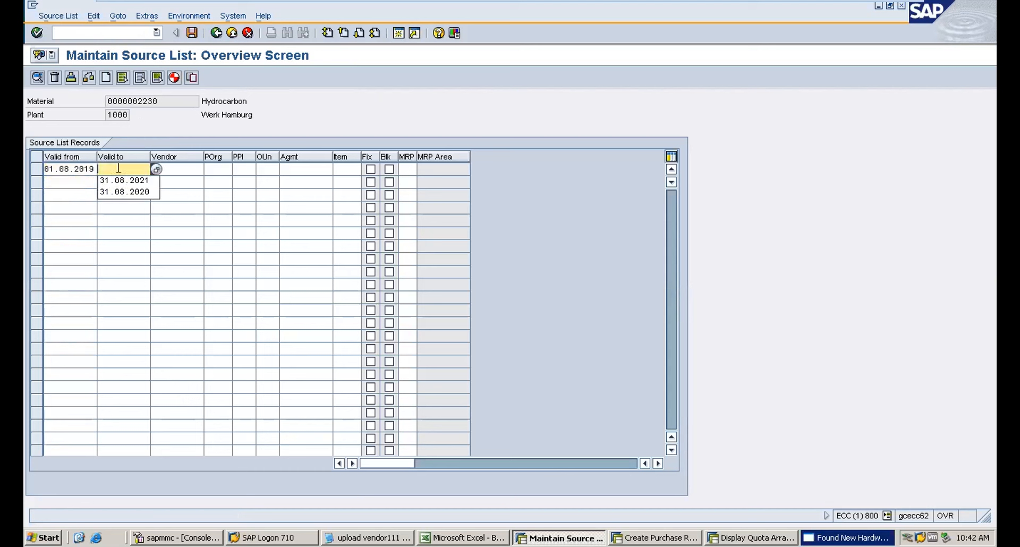
{"action": "left_click", "coordinate": [118, 181]}
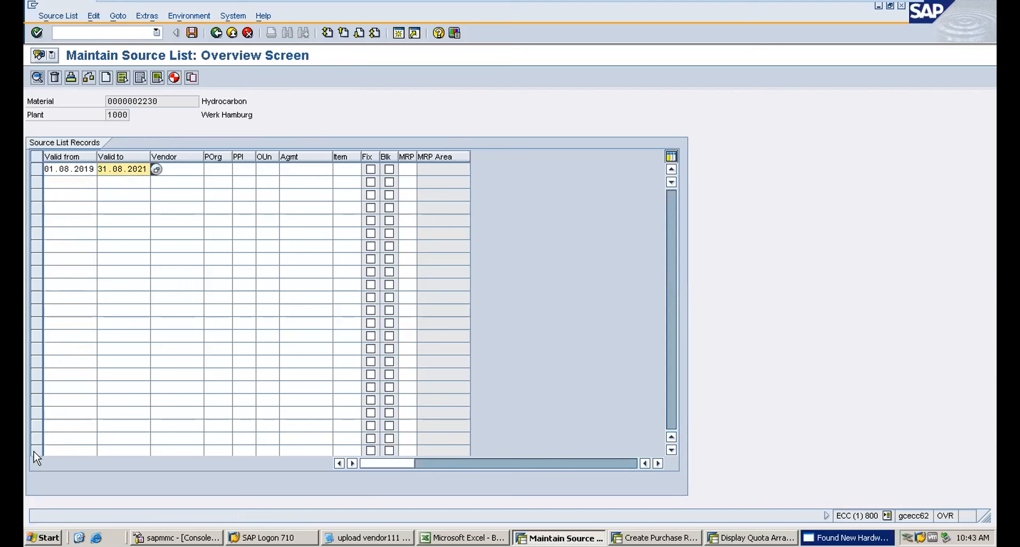
{"action": "left_click", "coordinate": [182, 168]}
{"action": "type", "text": "AAA1"}
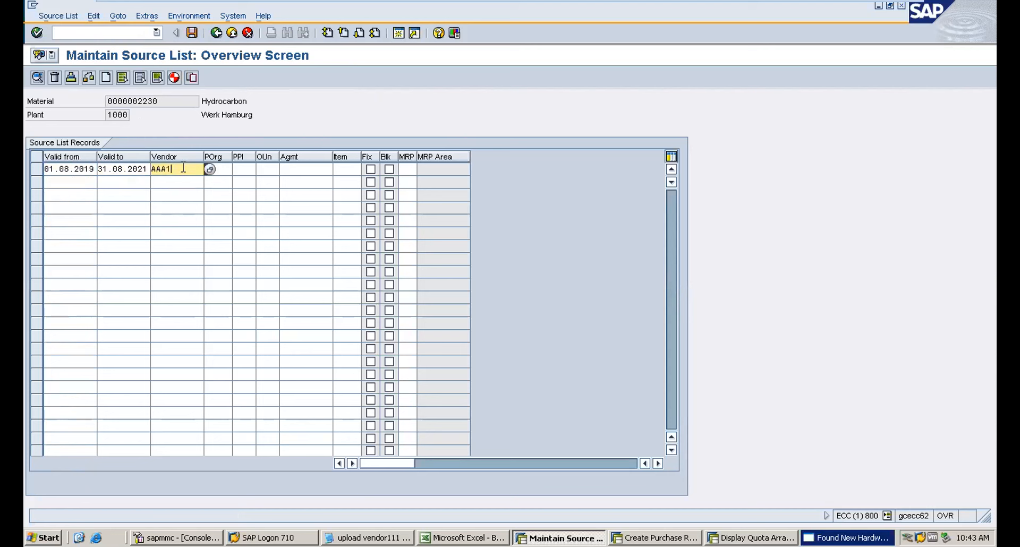
{"action": "key", "text": "Tab"}
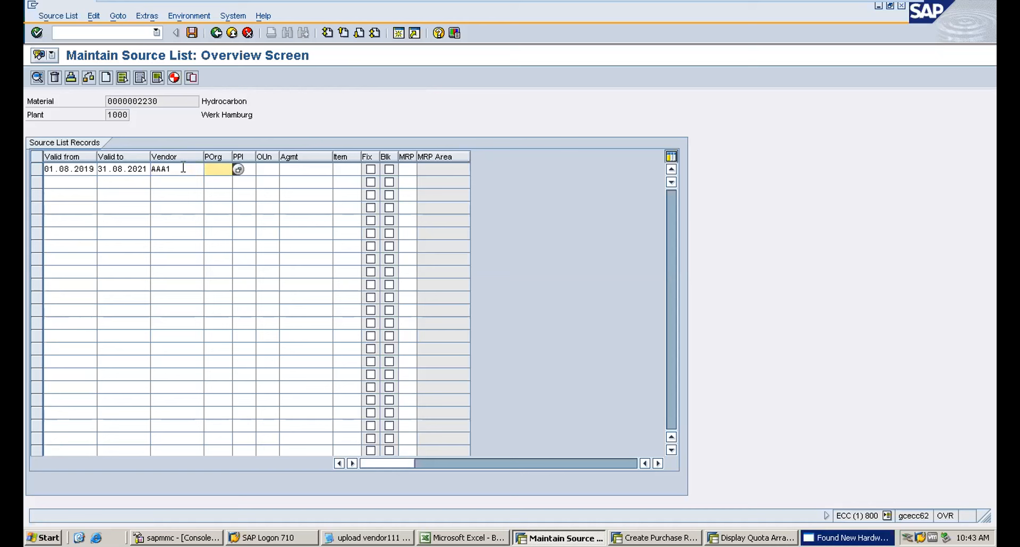
Set the line's purchasing organization to 2000 and MRP usage to 1, then confirm the entry.
{"action": "key", "text": "BackSpace"}
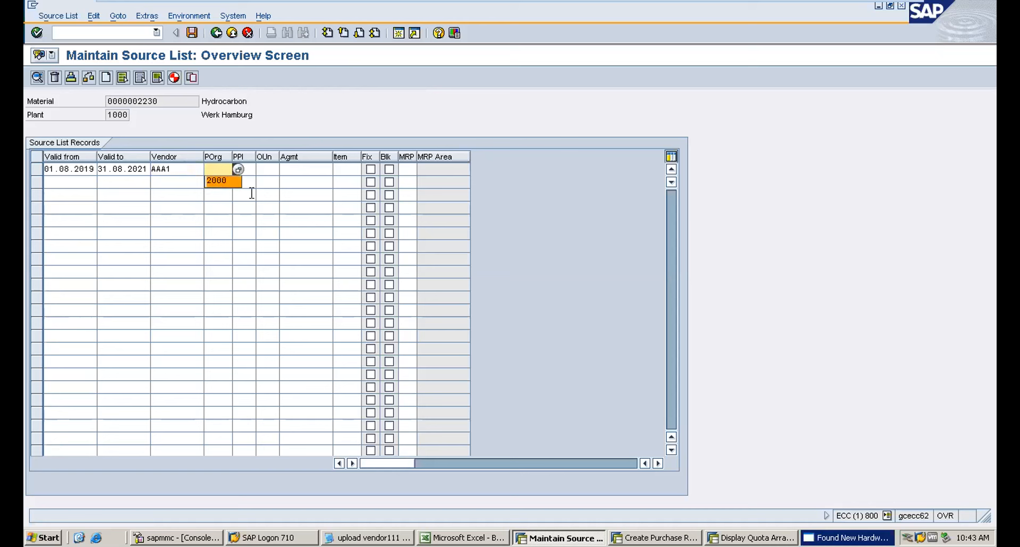
{"action": "left_click", "coordinate": [223, 181]}
{"action": "left_click", "coordinate": [370, 169]}
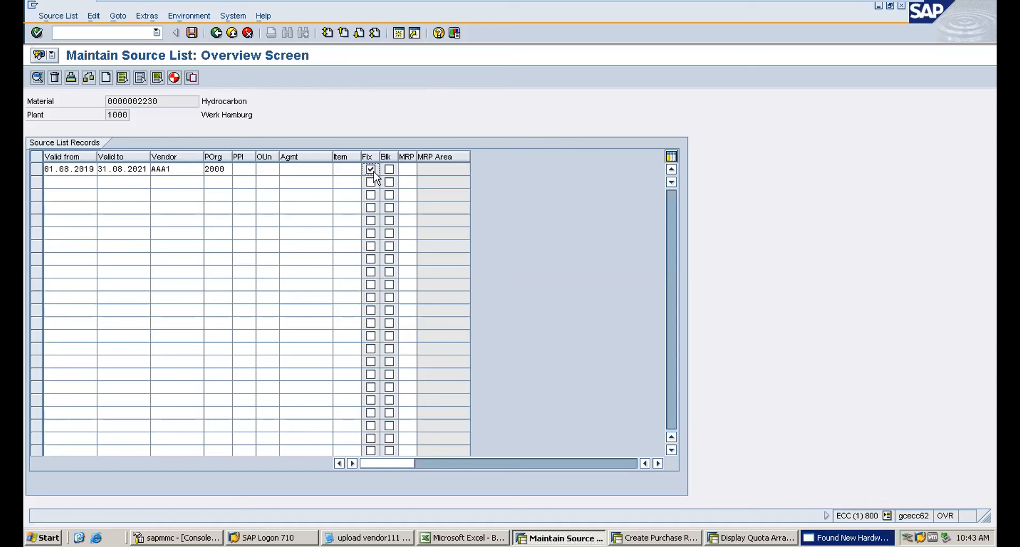
{"action": "left_click", "coordinate": [371, 170]}
{"action": "left_click", "coordinate": [404, 170]}
{"action": "key", "text": "F4"}
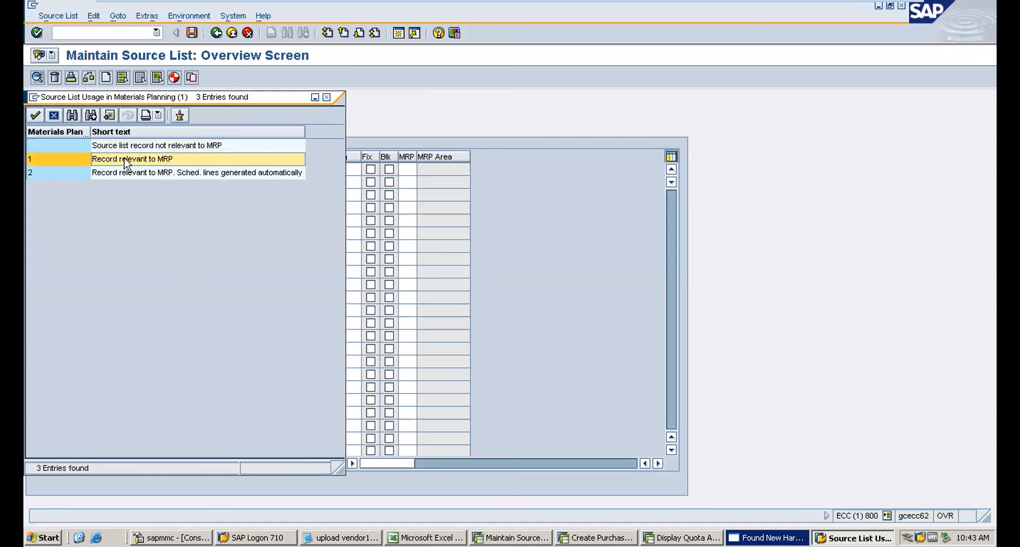
{"action": "double_click", "coordinate": [125, 161]}
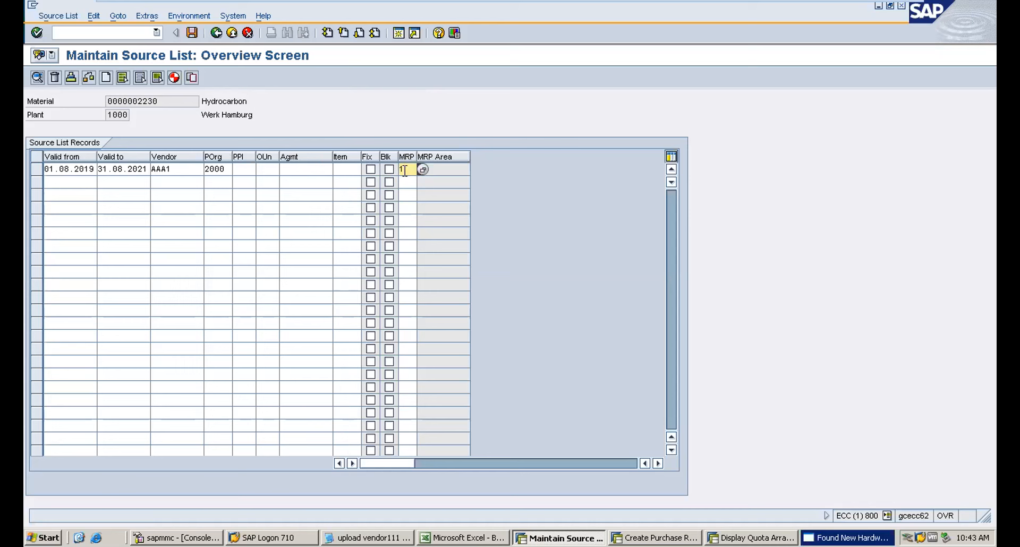
{"action": "left_click", "coordinate": [176, 168]}
{"action": "left_click_drag", "start_coordinate": [175, 168], "coordinate": [122, 171]}
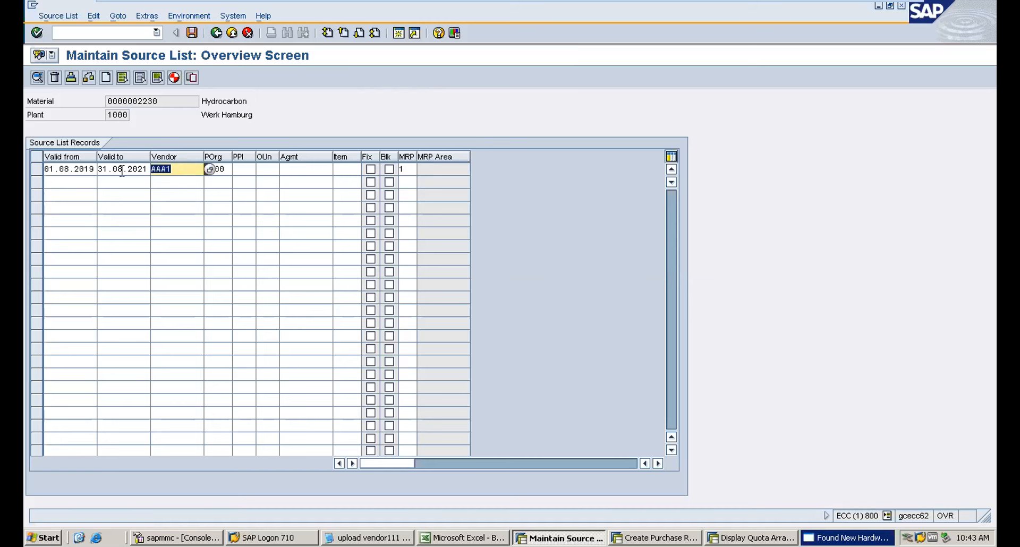
{"action": "key", "text": "Return"}
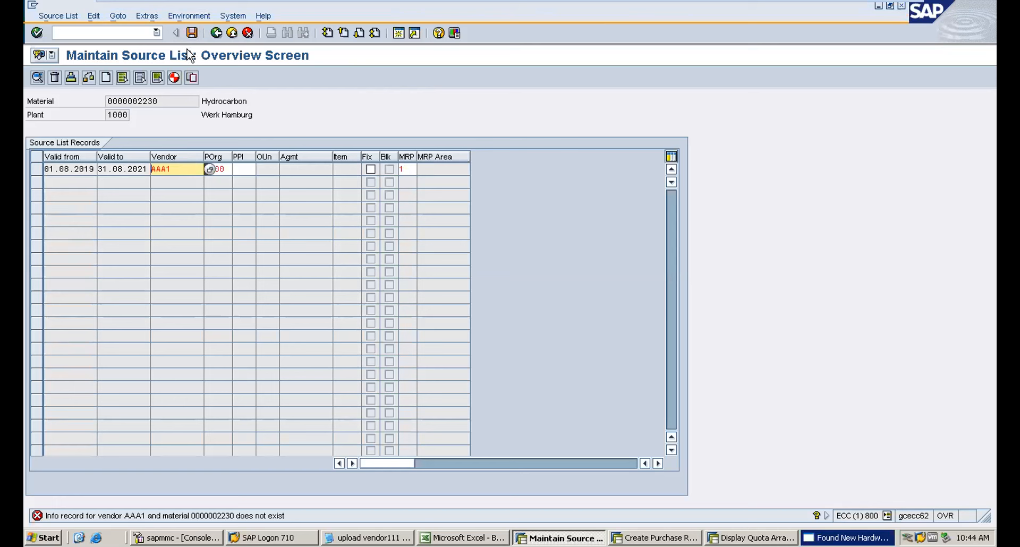
Start creating a purchasing info record with ME11 for vendor AAA1, material 2230, purchasing org 2000, plant 1000.
{"action": "left_click", "coordinate": [110, 34]}
{"action": "type", "text": "/nme11"}
{"action": "key", "text": "Return"}
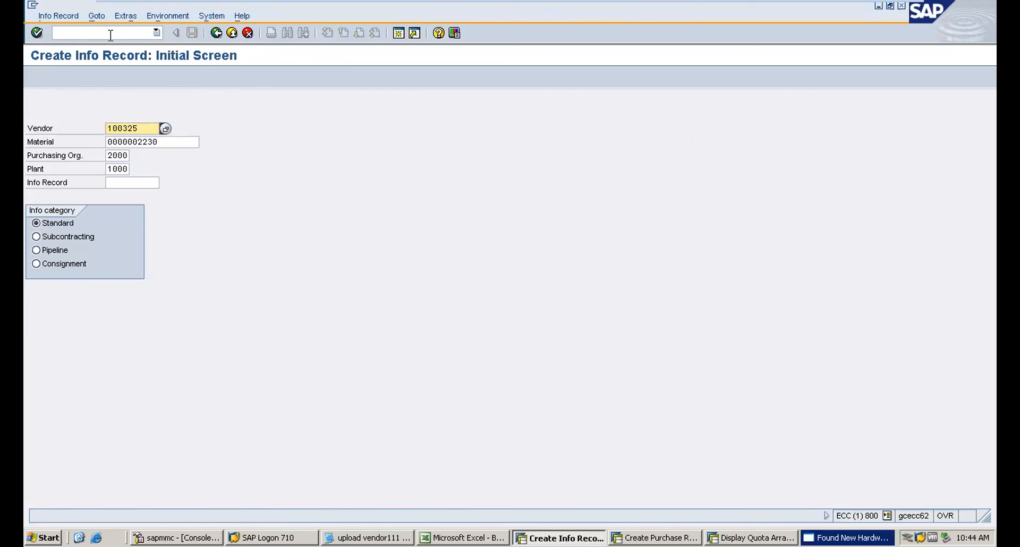
{"action": "left_click_drag", "start_coordinate": [146, 128], "coordinate": [87, 128]}
{"action": "type", "text": "AAA1"}
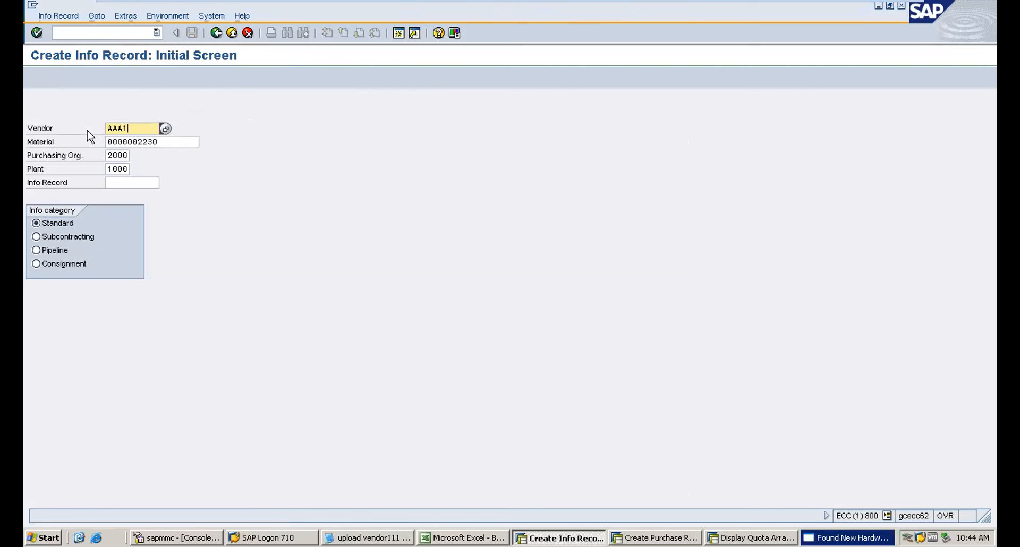
{"action": "key", "text": "Return"}
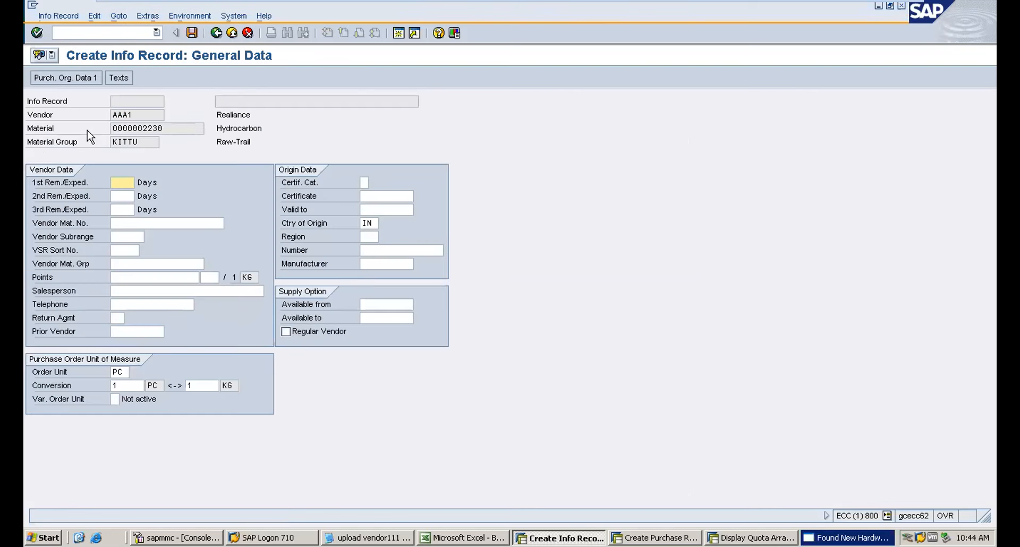
Set the standard quantity to 100 and the net price to 20 in the purchasing organization data.
{"action": "key", "text": "Return"}
{"action": "key", "text": "Return"}
{"action": "type", "text": "1"}
{"action": "key", "text": "Down"}
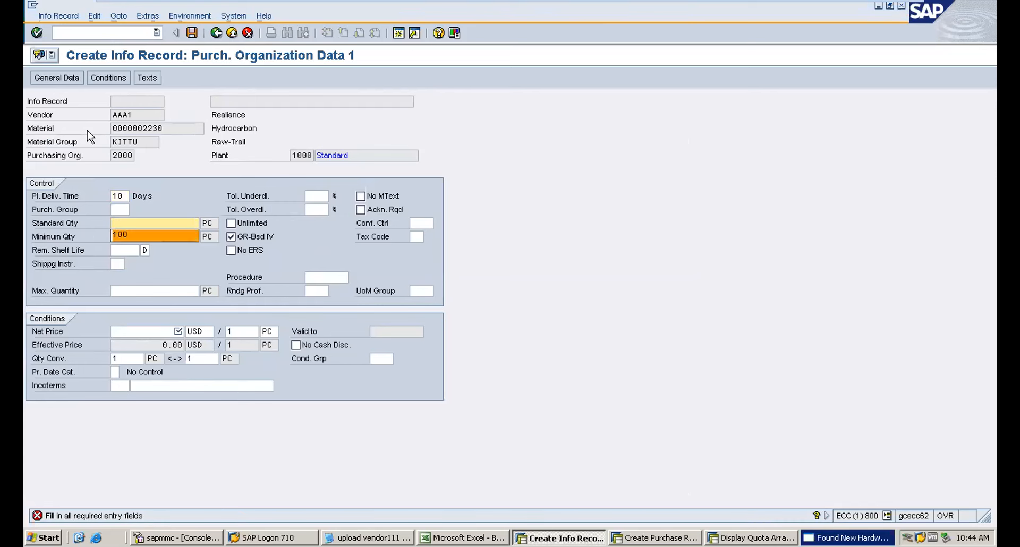
{"action": "key", "text": "Return"}
{"action": "key", "text": "Tab"}
{"action": "left_click", "coordinate": [151, 331]}
{"action": "type", "text": "20"}
Fill in the purchasing group and save the info record for vendor AAA1.
{"action": "key", "text": "Return"}
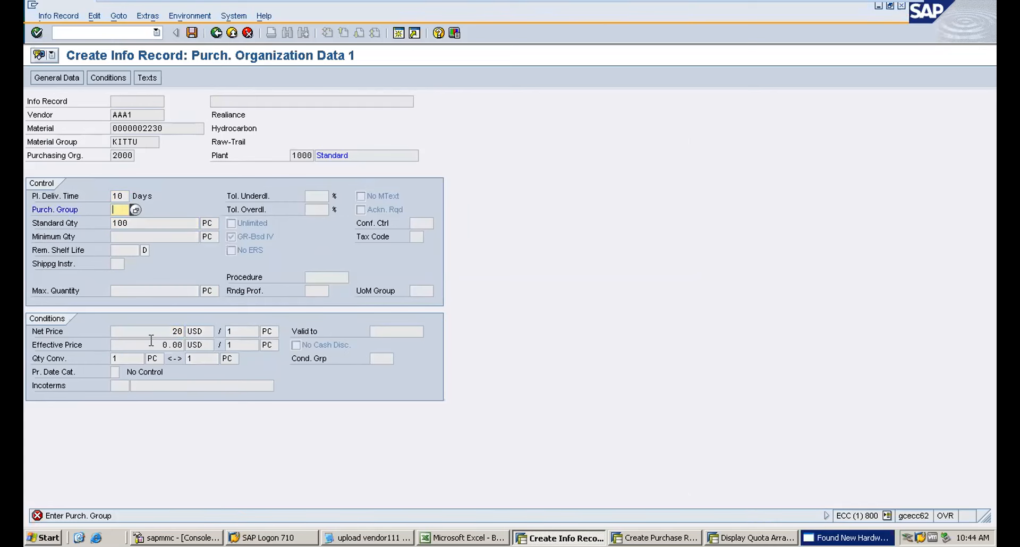
{"action": "key", "text": "Down"}
{"action": "key", "text": "Return"}
{"action": "key", "text": "Return"}
{"action": "key", "text": "Return"}
{"action": "key", "text": "Return"}
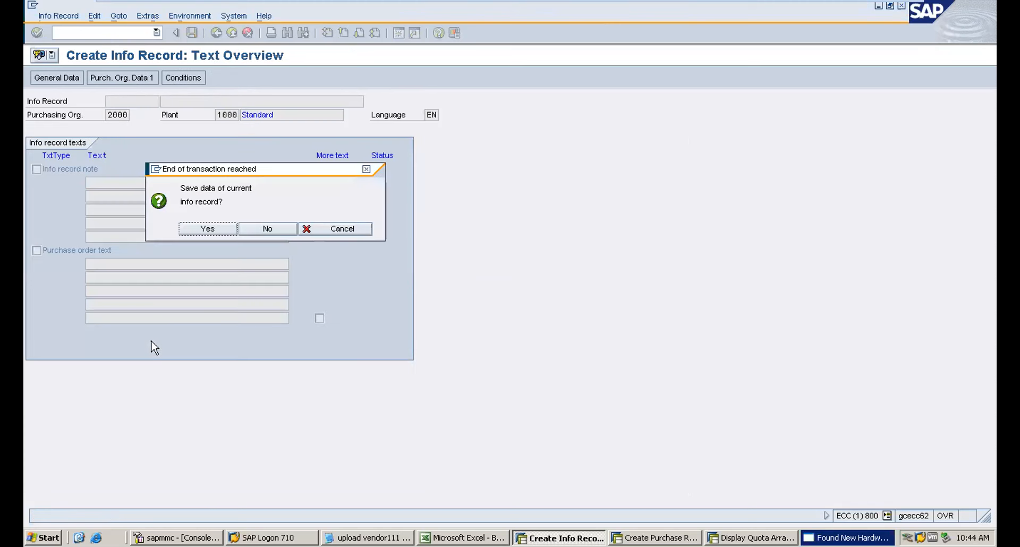
{"action": "key", "text": "Return"}
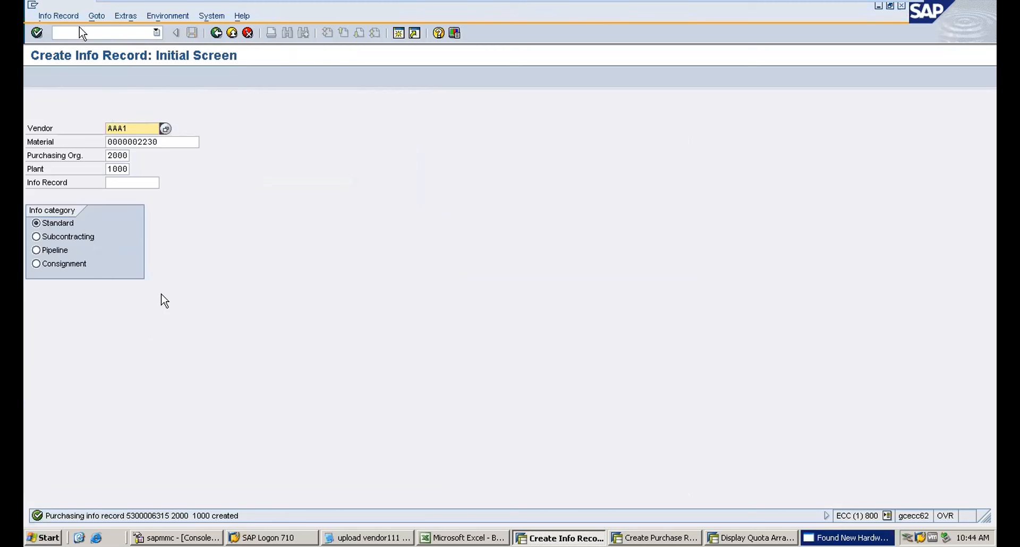
Reopen source list maintenance (ME01) for material 2230 in plant 1000.
{"action": "left_click", "coordinate": [64, 37]}
{"action": "type", "text": "/nme01"}
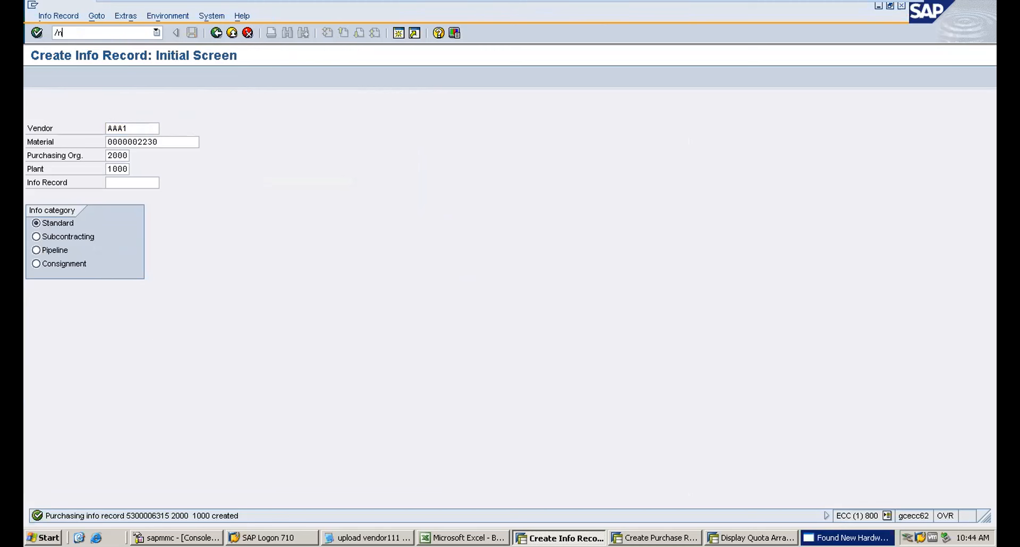
{"action": "key", "text": "Return"}
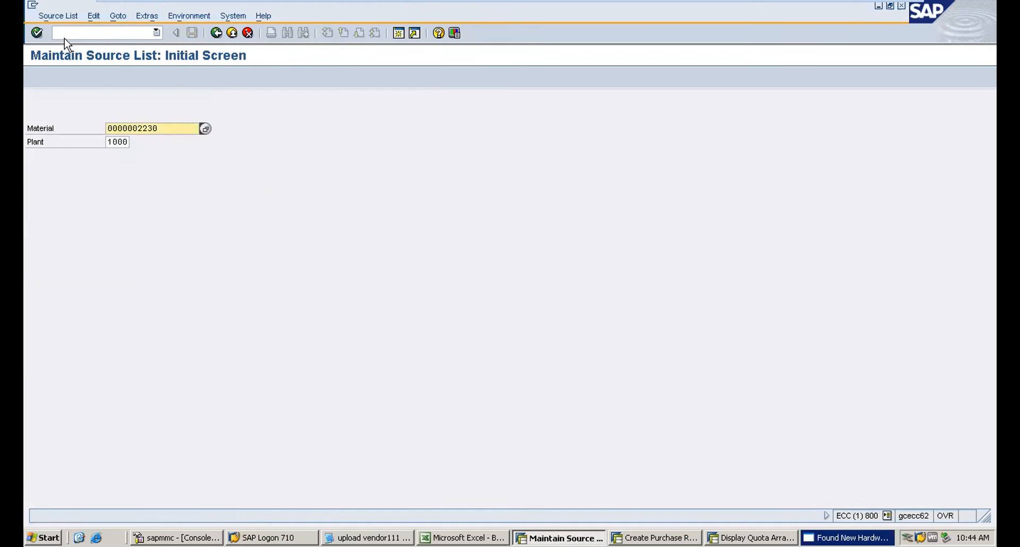
{"action": "key", "text": "Return"}
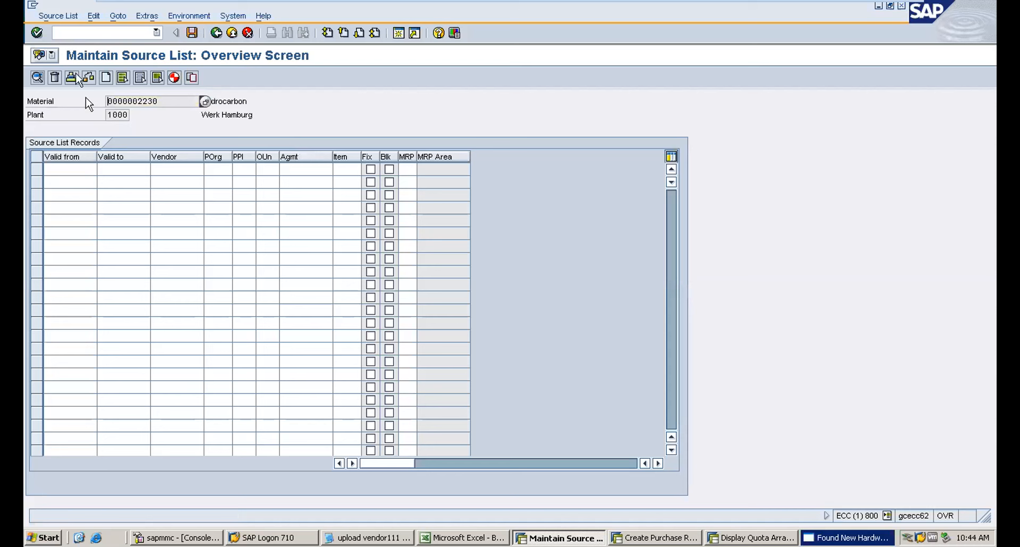
Add a source list line valid from 01.08.2019 to 31.08.2021 for vendor AAA1.
{"action": "left_click", "coordinate": [68, 168]}
{"action": "left_click", "coordinate": [66, 181]}
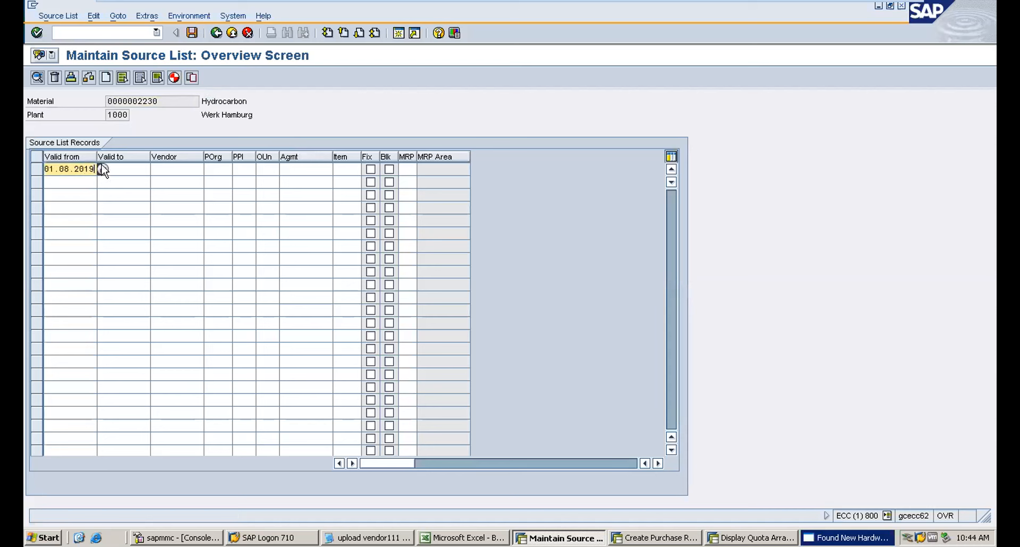
{"action": "left_click", "coordinate": [103, 169]}
{"action": "left_click", "coordinate": [122, 181]}
{"action": "left_click", "coordinate": [173, 169]}
{"action": "left_click", "coordinate": [174, 181]}
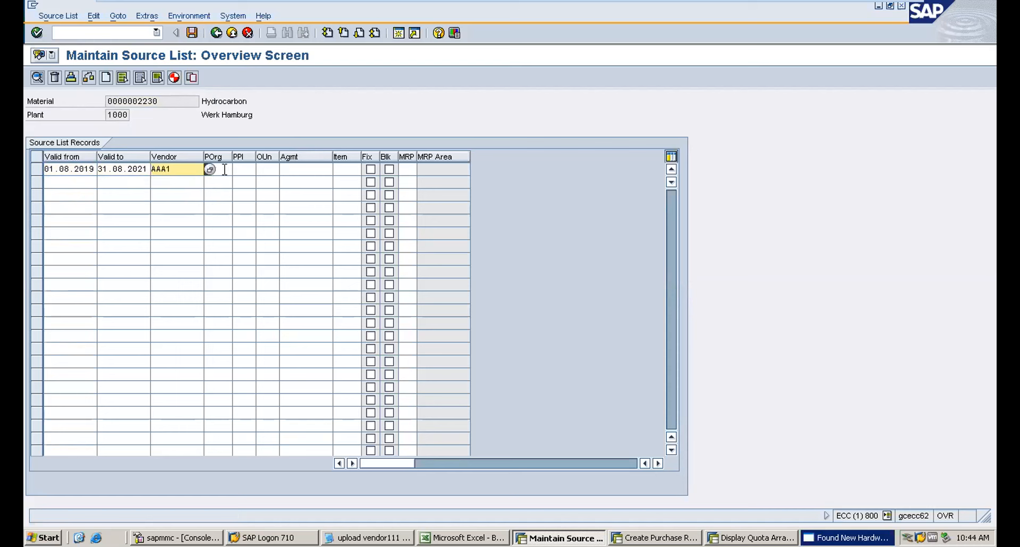
Set the line's purchasing organization to 2000 and MRP usage to 1, then save the source list.
{"action": "left_click", "coordinate": [225, 169]}
{"action": "left_click", "coordinate": [223, 181]}
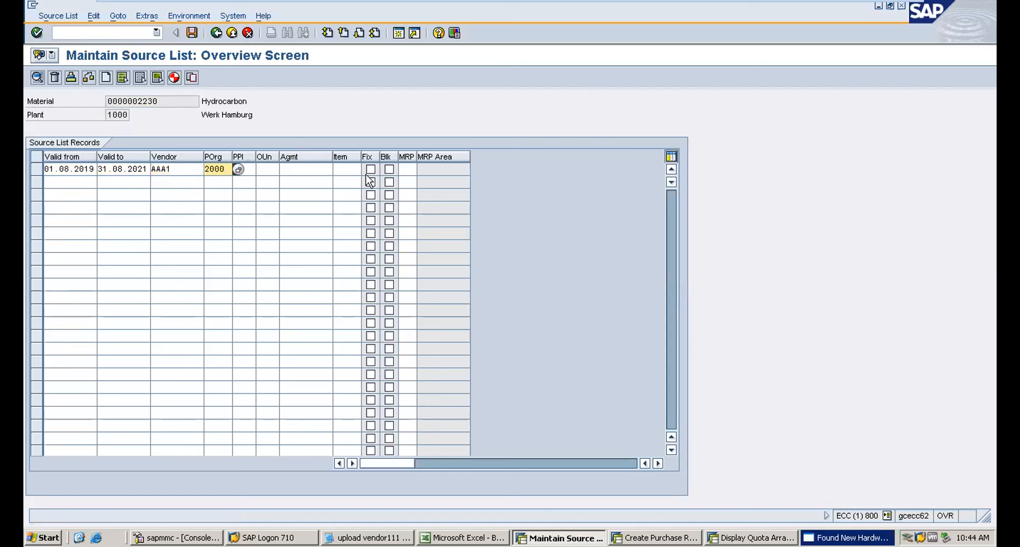
{"action": "left_click", "coordinate": [409, 169]}
{"action": "key", "text": "Return"}
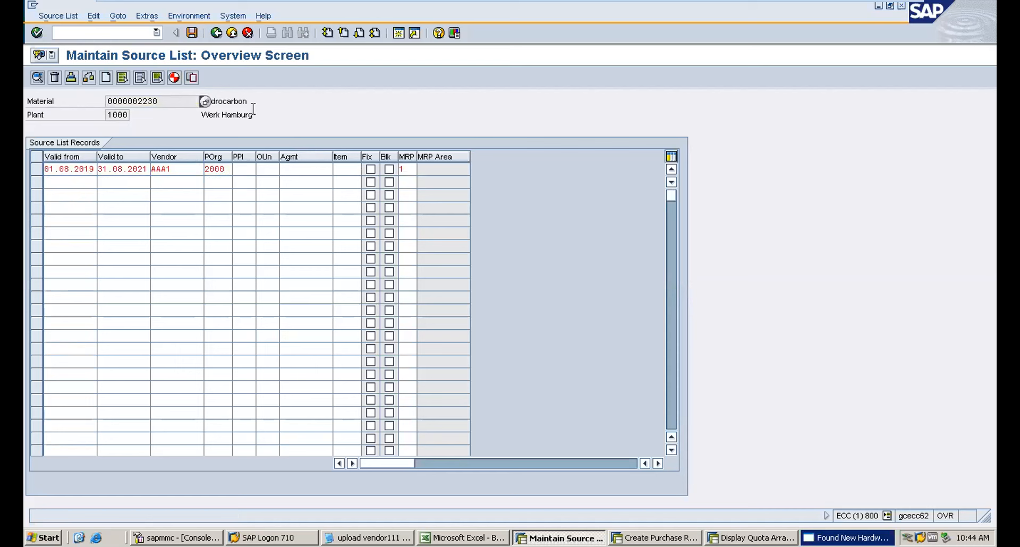
{"action": "left_click", "coordinate": [192, 34]}
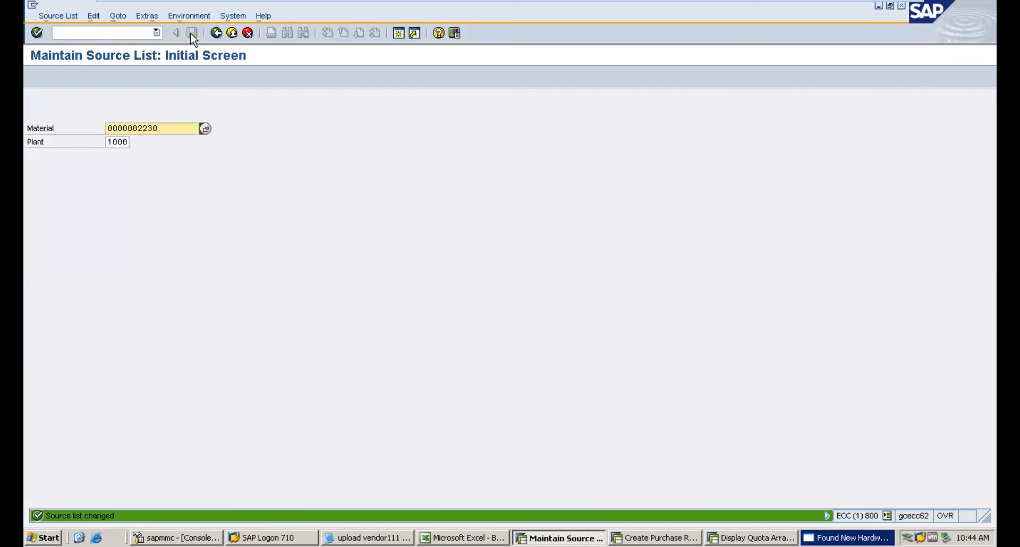
Open the stock/requirements list with MD04 for material 2230 in plant 1000.
{"action": "left_click", "coordinate": [99, 33]}
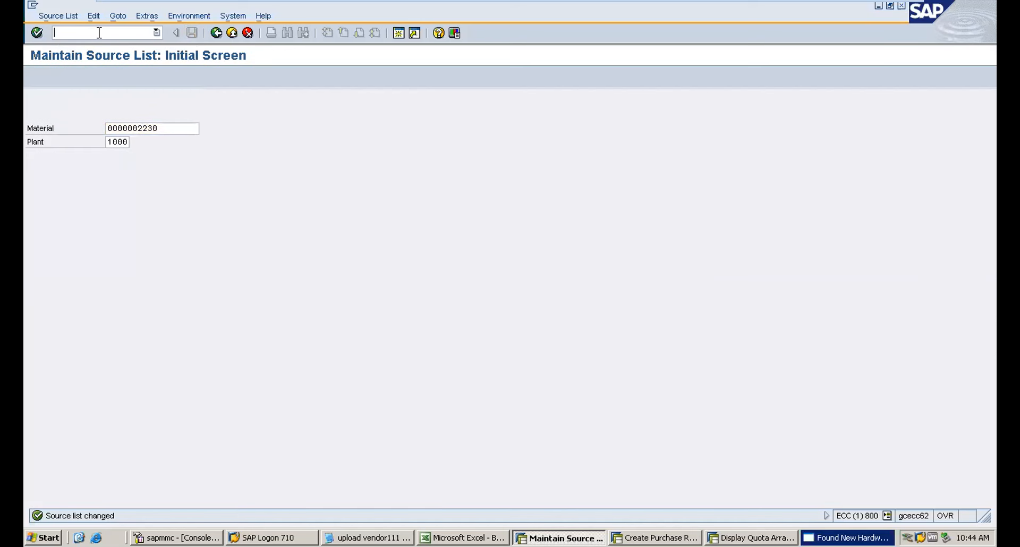
{"action": "type", "text": "/nmd04"}
{"action": "key", "text": "Return"}
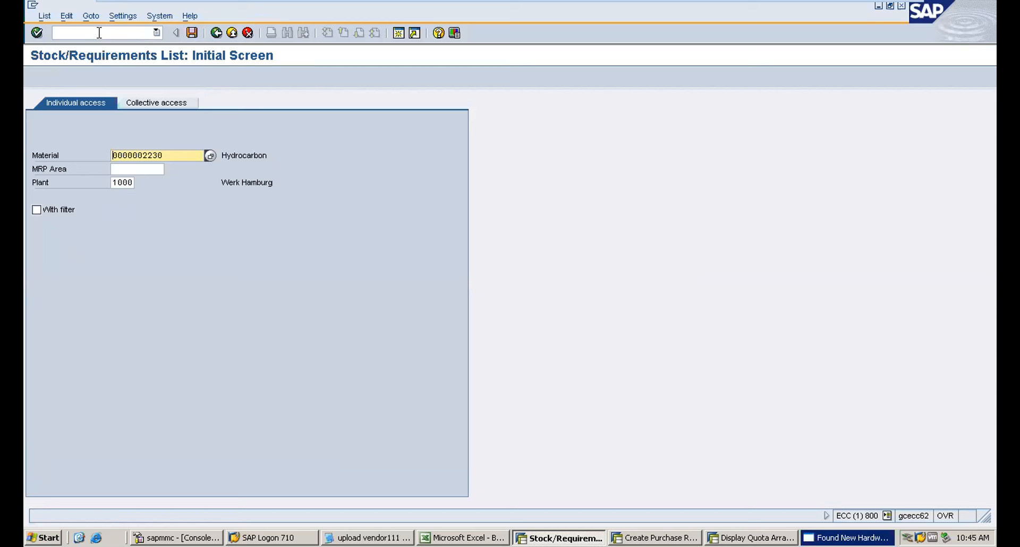
Display the stock/requirements list for material 2230 and examine the safety stock and purchase requisition rows.
{"action": "key", "text": "Return"}
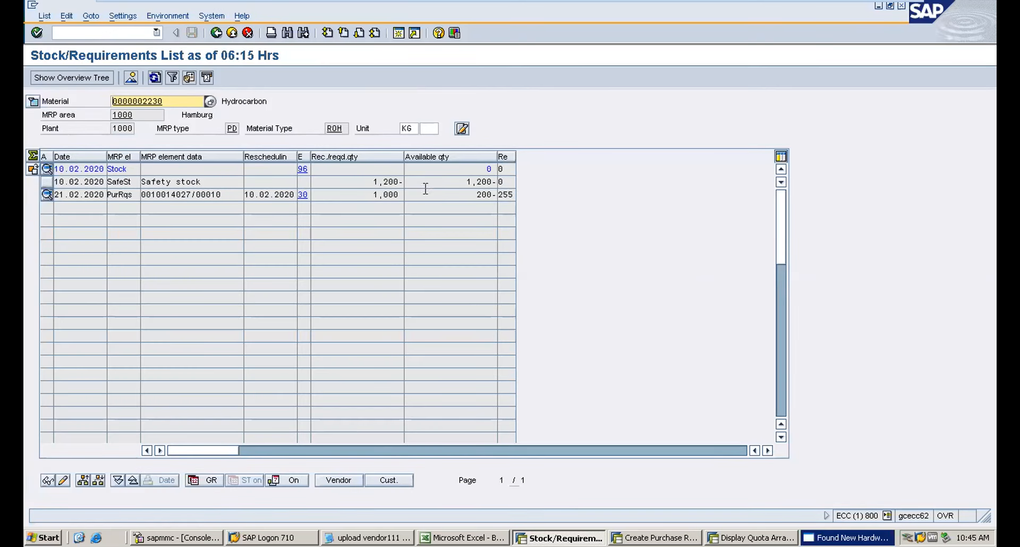
{"action": "left_click_drag", "start_coordinate": [474, 194], "coordinate": [510, 193]}
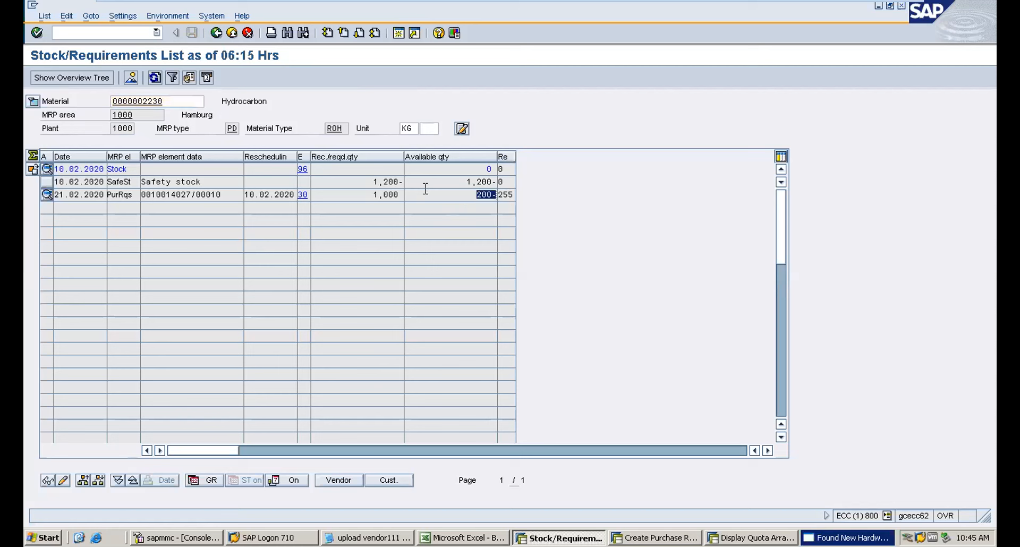
{"action": "left_click_drag", "start_coordinate": [373, 182], "coordinate": [410, 183]}
{"action": "left_click_drag", "start_coordinate": [373, 194], "coordinate": [436, 208]}
{"action": "left_click_drag", "start_coordinate": [468, 192], "coordinate": [540, 193]}
Run single-item, multi-level MRP with MD02 for material 2230 in plant 1000 using the default control parameters.
{"action": "left_click", "coordinate": [78, 33]}
{"action": "left_click_drag", "start_coordinate": [470, 192], "coordinate": [539, 194]}
{"action": "left_click", "coordinate": [57, 32]}
{"action": "type", "text": "/nmd02"}
{"action": "key", "text": "Return"}
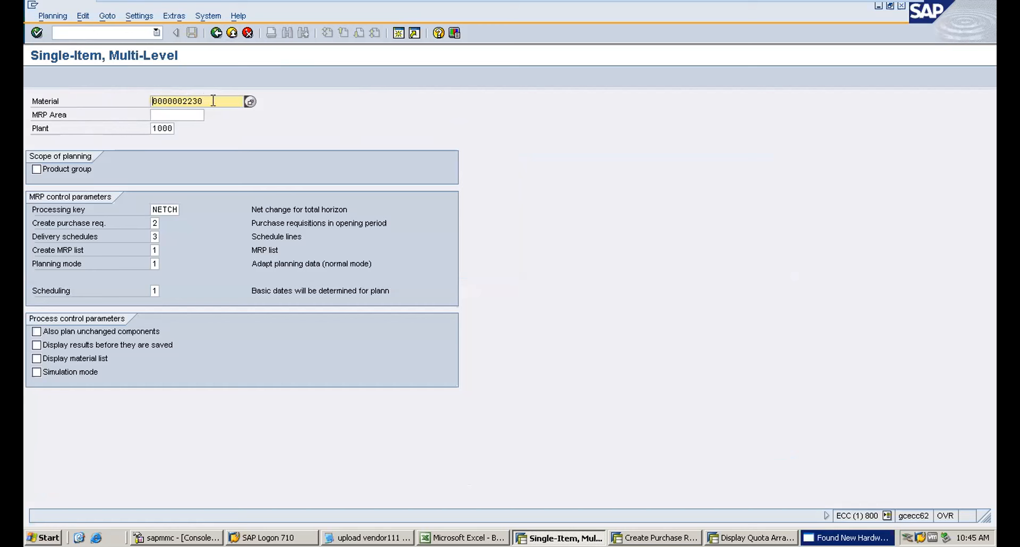
{"action": "left_click_drag", "start_coordinate": [209, 101], "coordinate": [62, 102]}
{"action": "key", "text": "Return"}
{"action": "key", "text": "Return"}
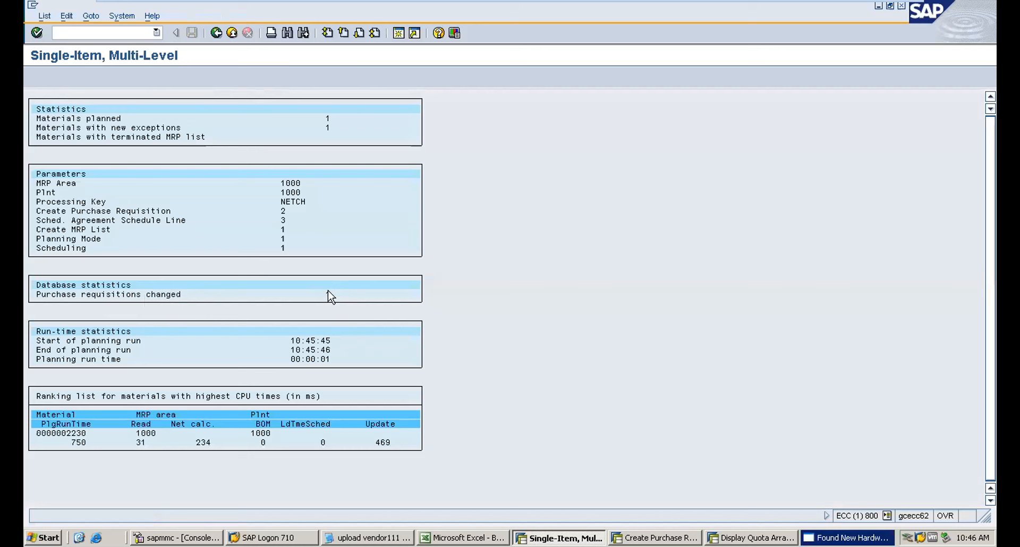
Reopen the stock/requirements list with MD04 for material 2230 in plant 1000.
{"action": "left_click", "coordinate": [64, 32]}
{"action": "type", "text": "/nmd04"}
{"action": "key", "text": "Return"}
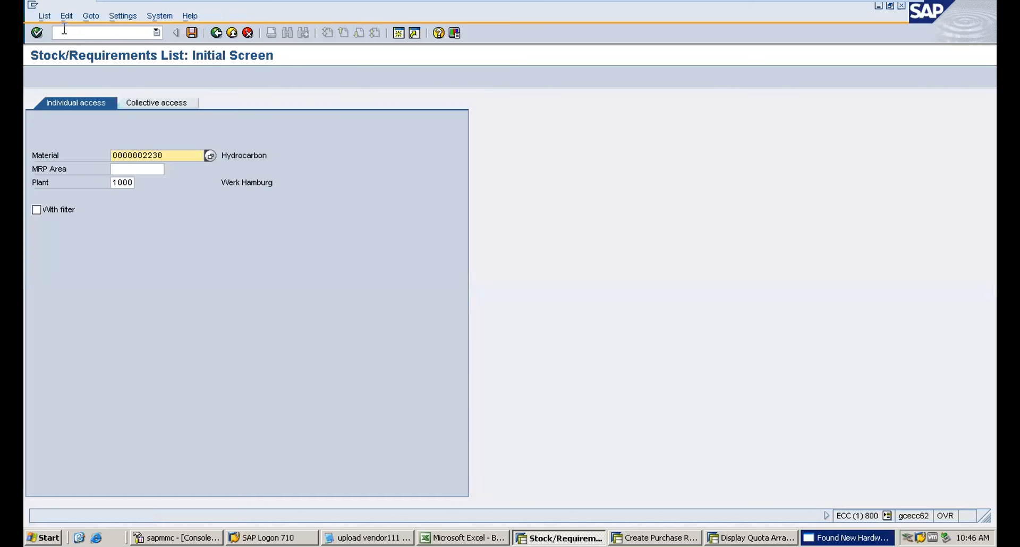
{"action": "key", "text": "Return"}
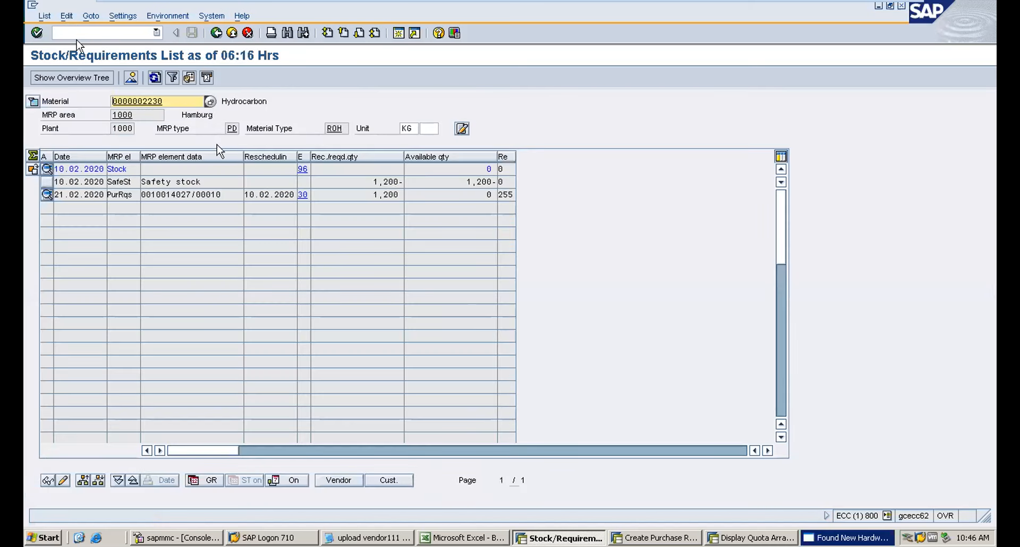
Open the purchase requisition's additional data to check its vendor, then switch to slide 4 of the PowerPoint presentation.
{"action": "double_click", "coordinate": [169, 193]}
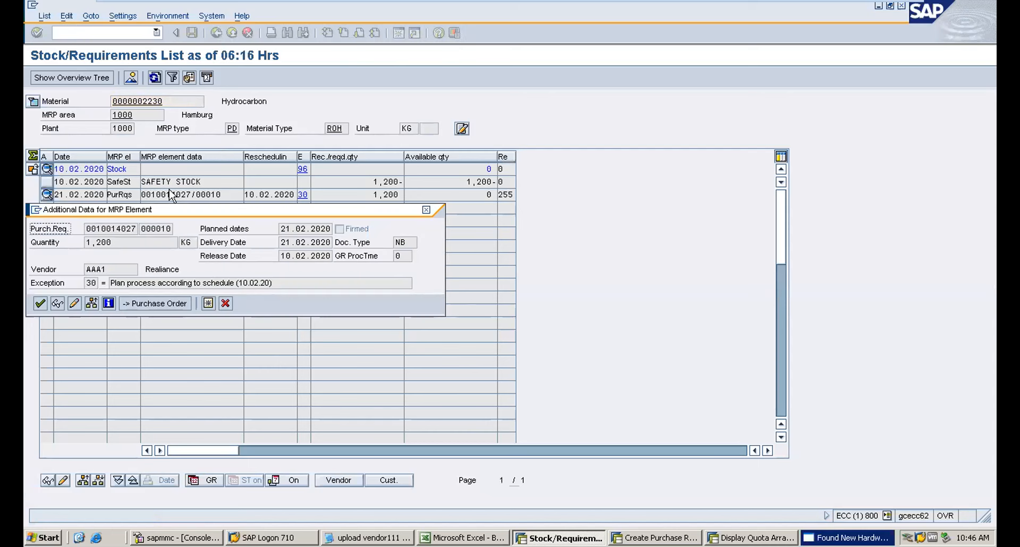
{"action": "double_click", "coordinate": [115, 269]}
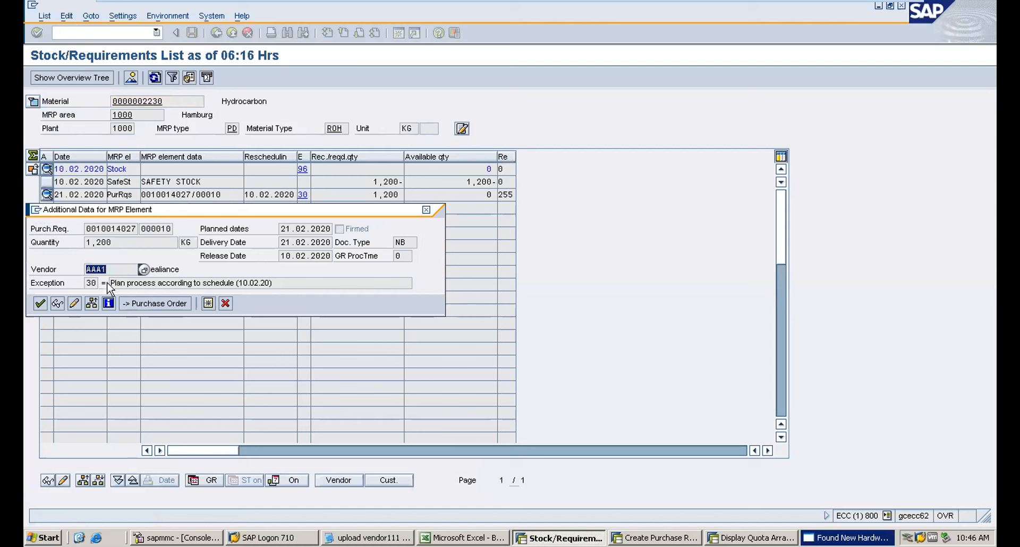
{"action": "left_click", "coordinate": [119, 272]}
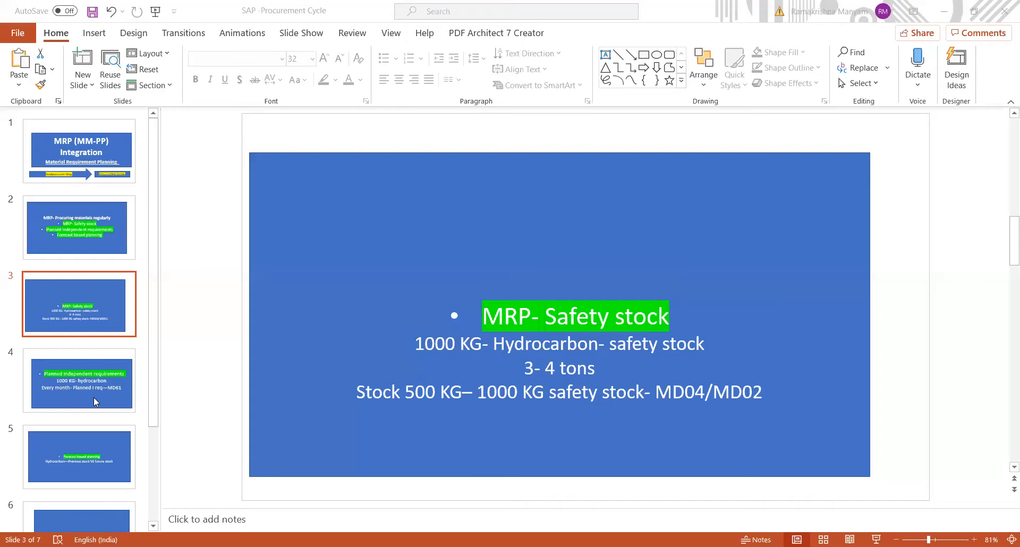
{"action": "left_click", "coordinate": [96, 402]}
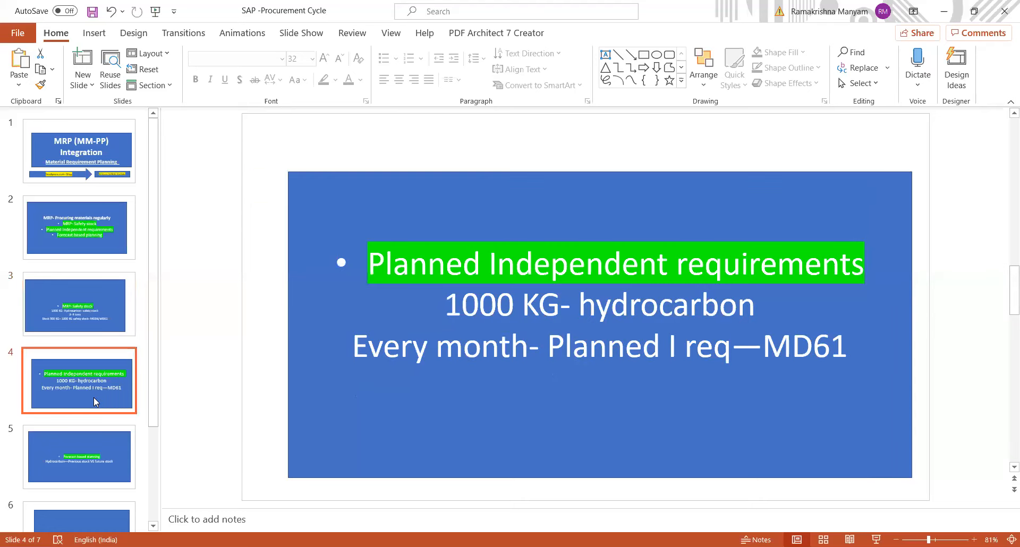